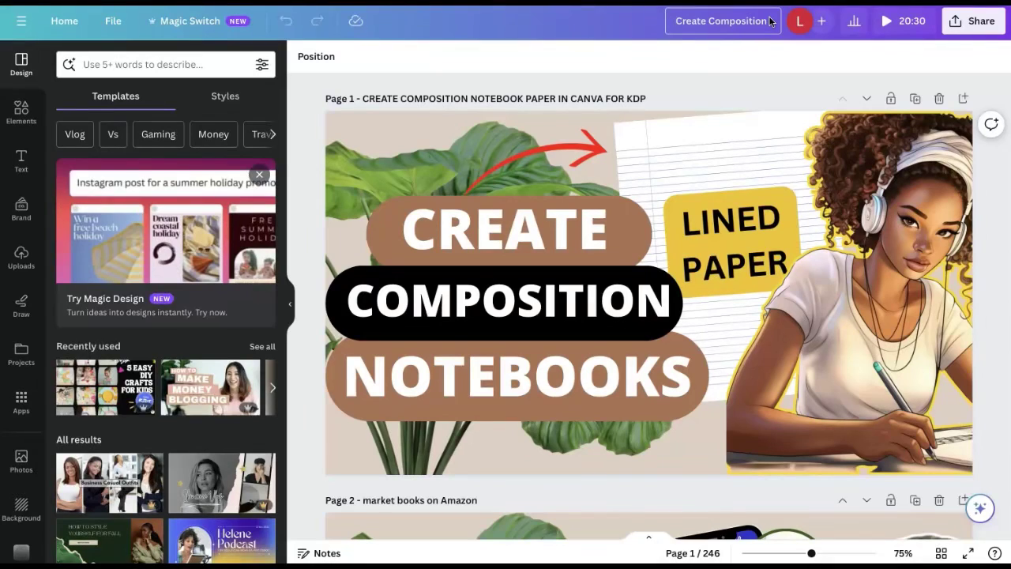
# - Complete the design's title as "Create Composition Notebooks"
pyautogui.write('Notebooks')
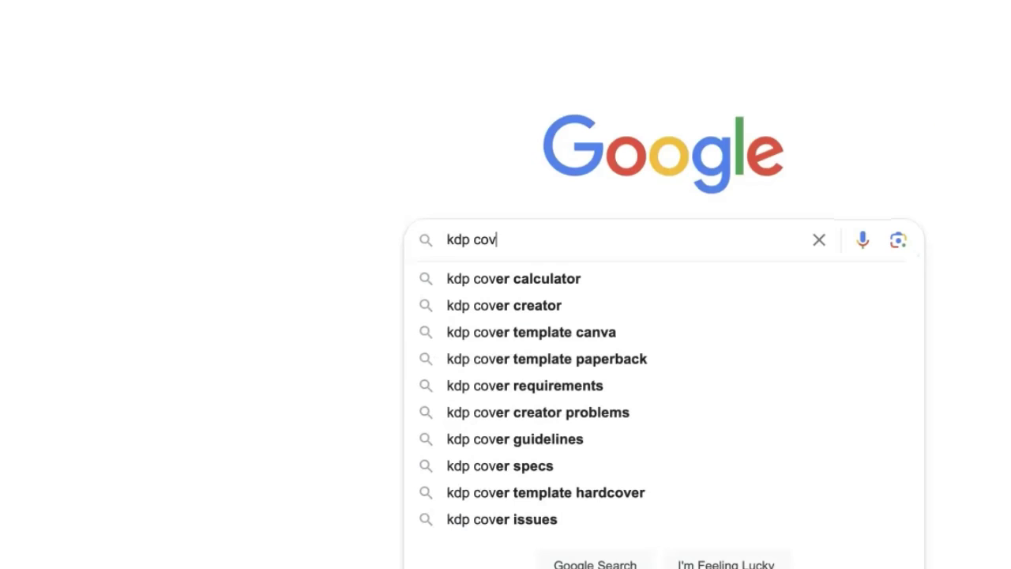
# - Search Google for "kdp cover calculator" and open Amazon's KDP Cover Calculator page
pyautogui.click(614, 279)
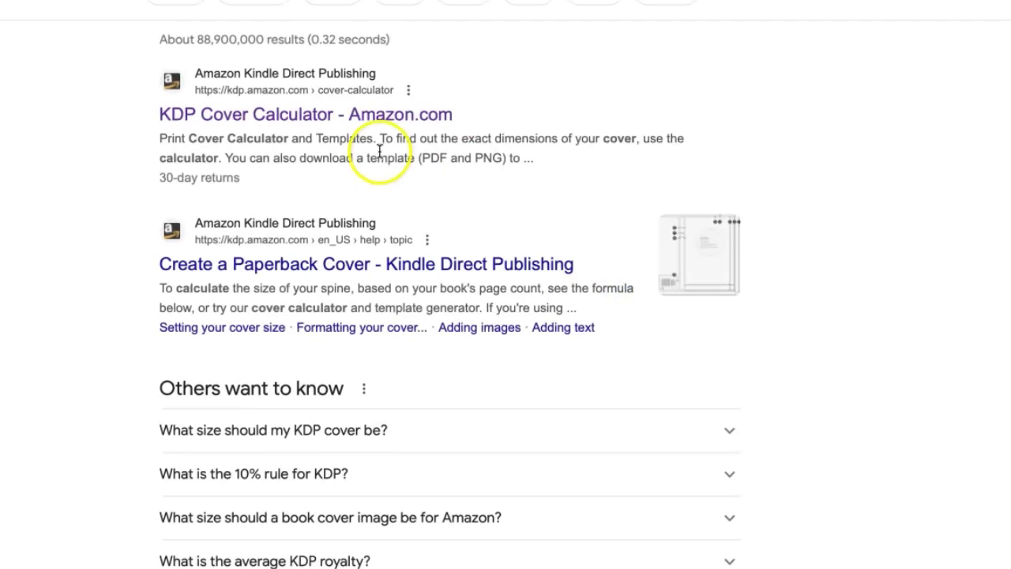
pyautogui.click(373, 117)
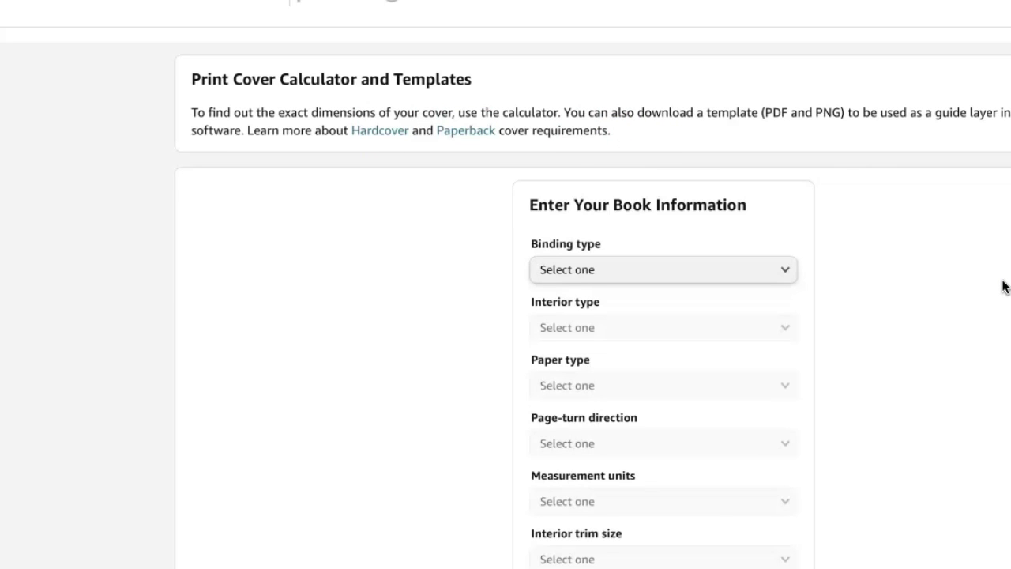
pyautogui.scroll(-2, 1004, 286)
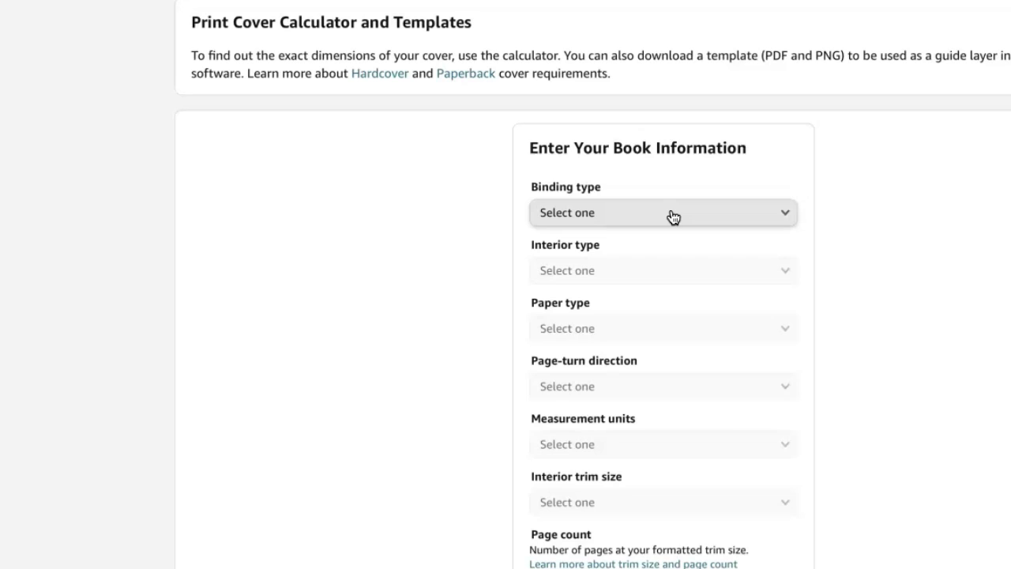
# - Set the book's binding type to Paperback, interior type to Black & white and paper type to White paper
pyautogui.click(672, 214)
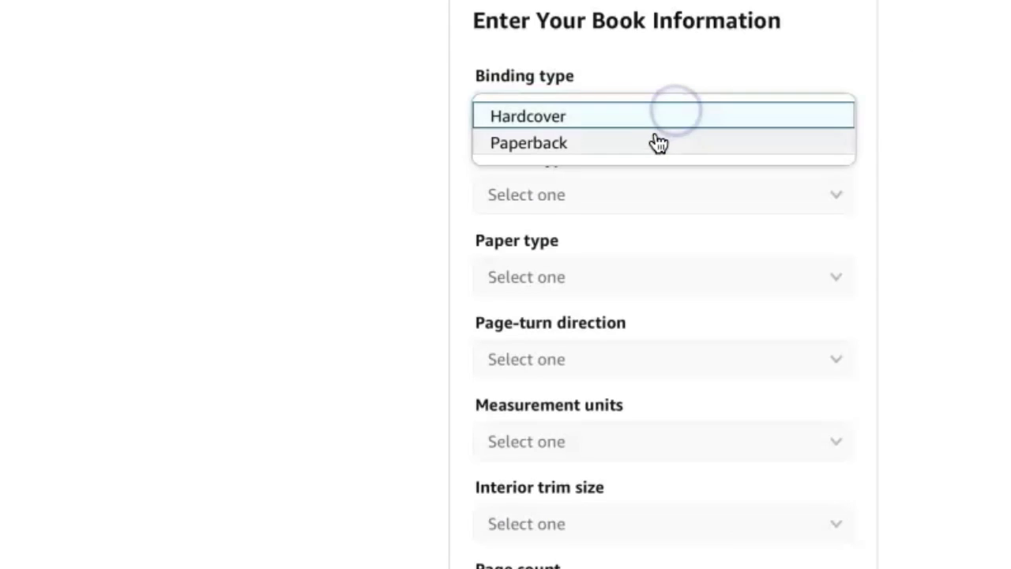
pyautogui.click(657, 233)
pyautogui.click(643, 269)
pyautogui.click(614, 202)
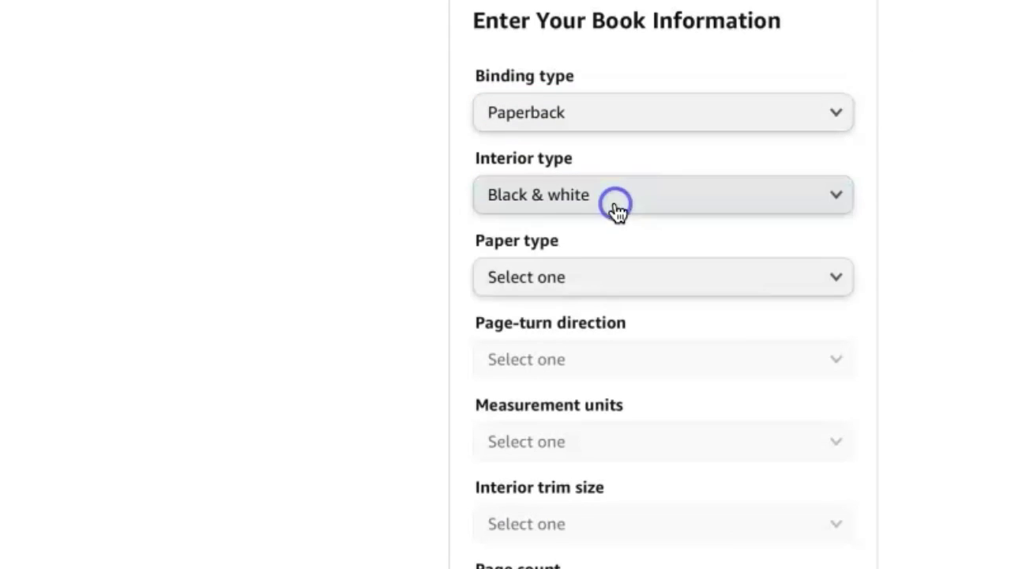
pyautogui.click(603, 271)
pyautogui.click(592, 308)
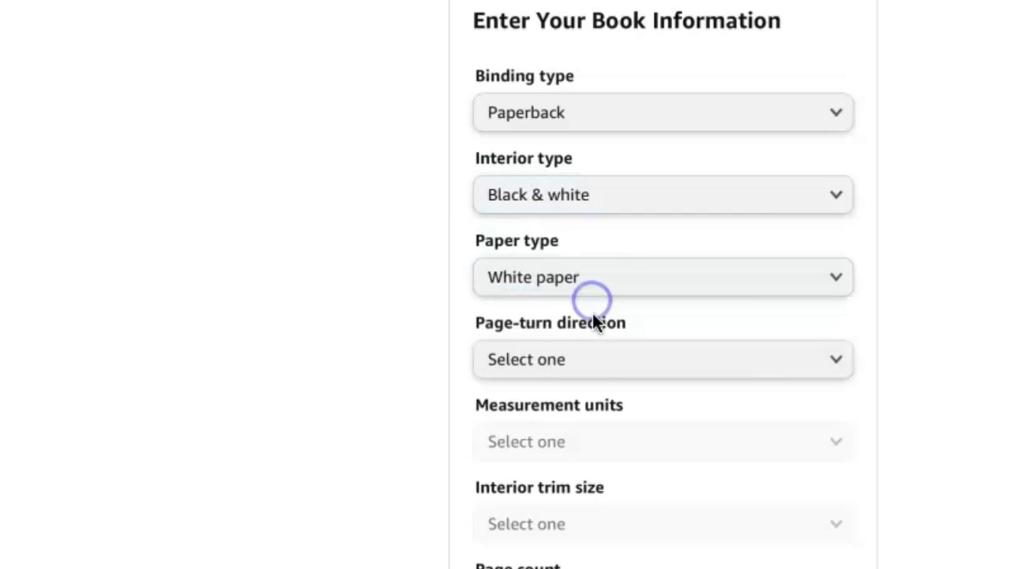
# - Set the page-turn direction to Left to Right, the measurement units to Inches and the interior trim size to 8.5 x 11 in
pyautogui.click(605, 357)
pyautogui.click(599, 362)
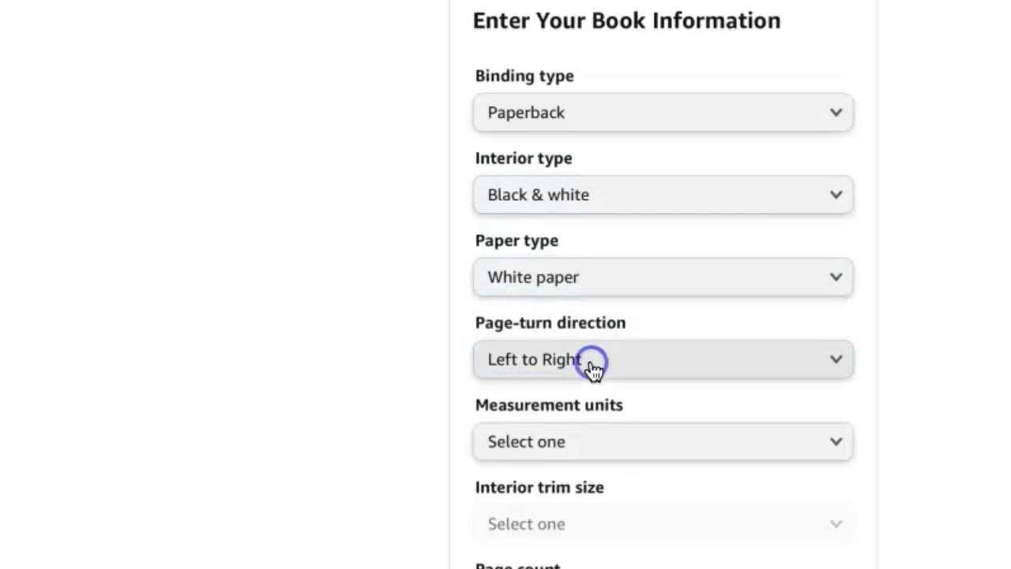
pyautogui.click(602, 444)
pyautogui.click(598, 449)
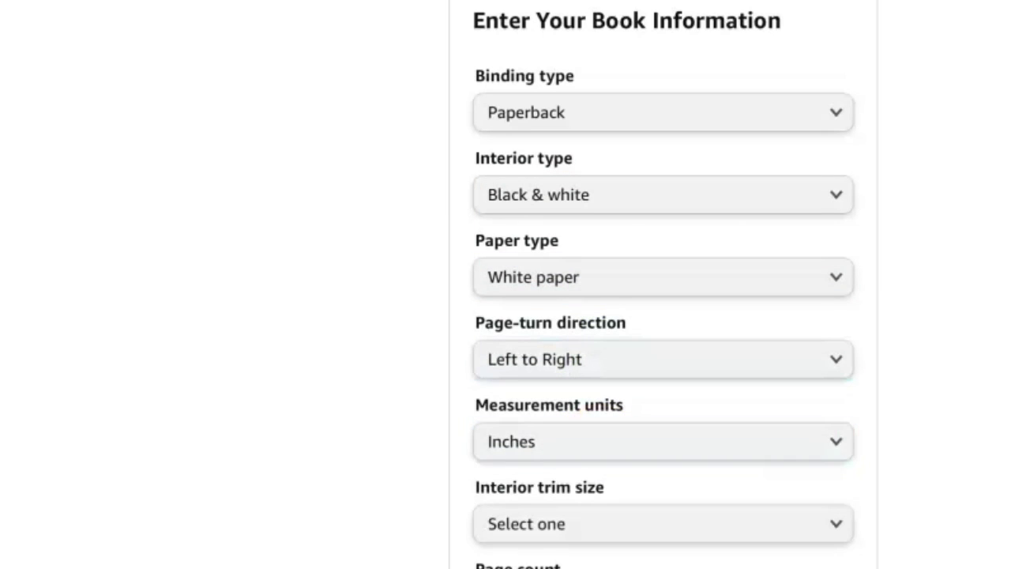
pyautogui.scroll(-5, 719, 26)
pyautogui.click(659, 116)
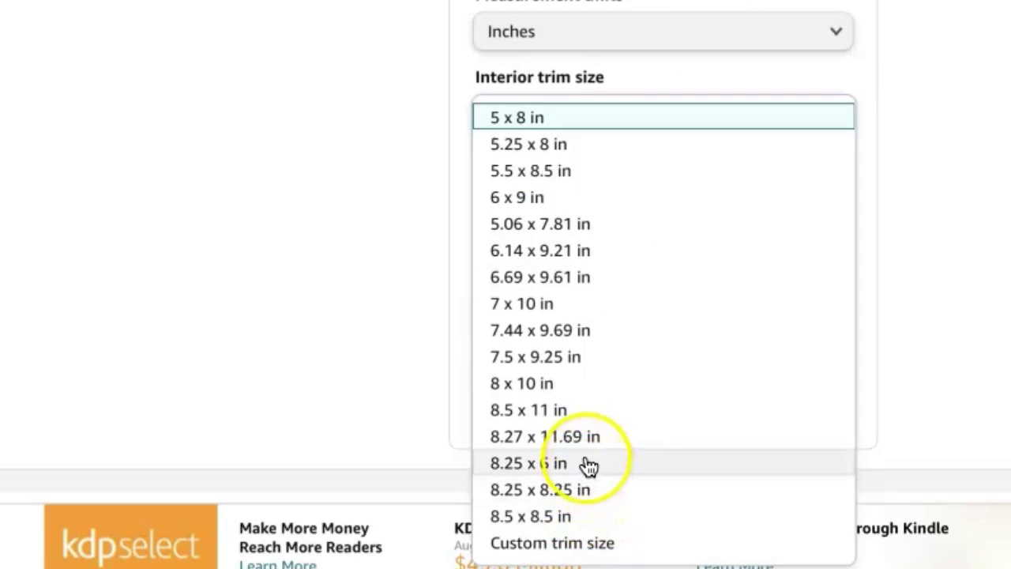
pyautogui.click(587, 412)
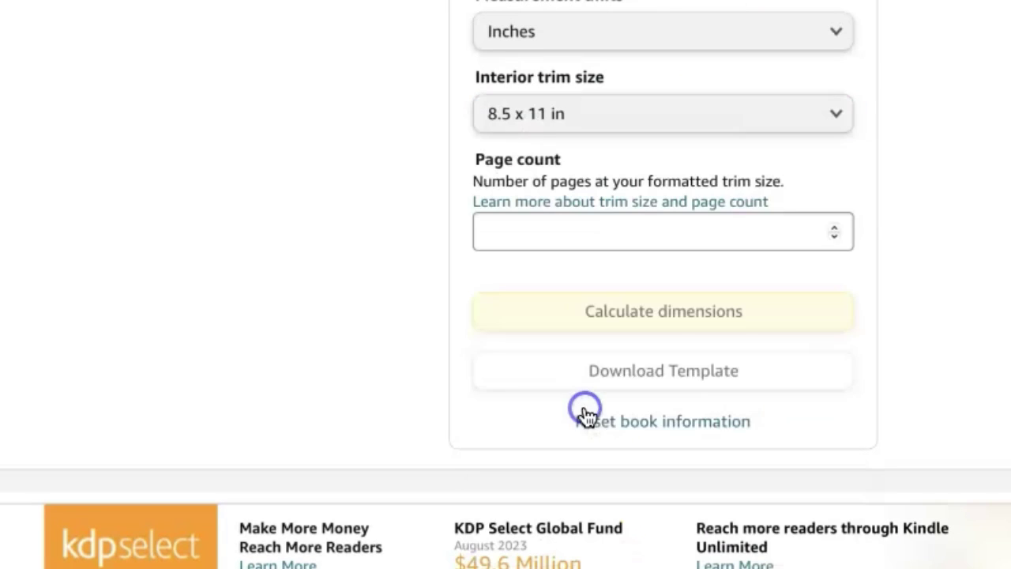
# - Set the page count to 200 and calculate the cover dimensions
pyautogui.click(734, 229)
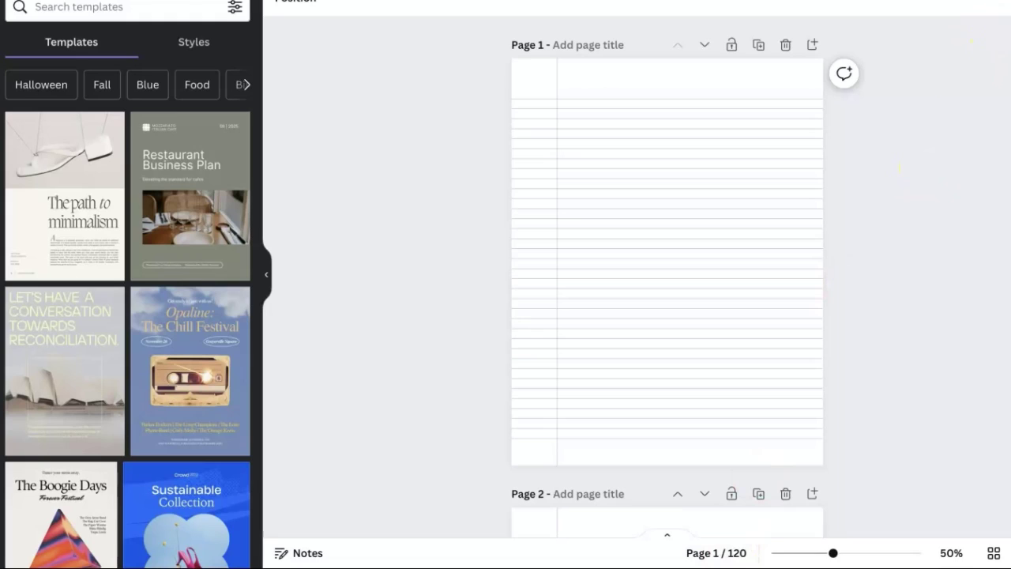
pyautogui.click(909, 2)
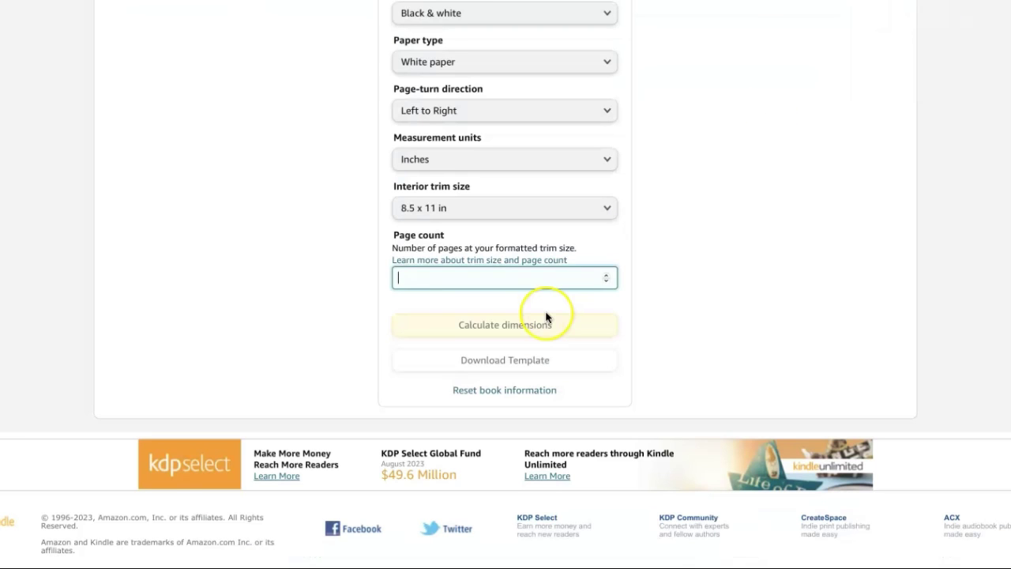
pyautogui.write('200')
pyautogui.click(743, 325)
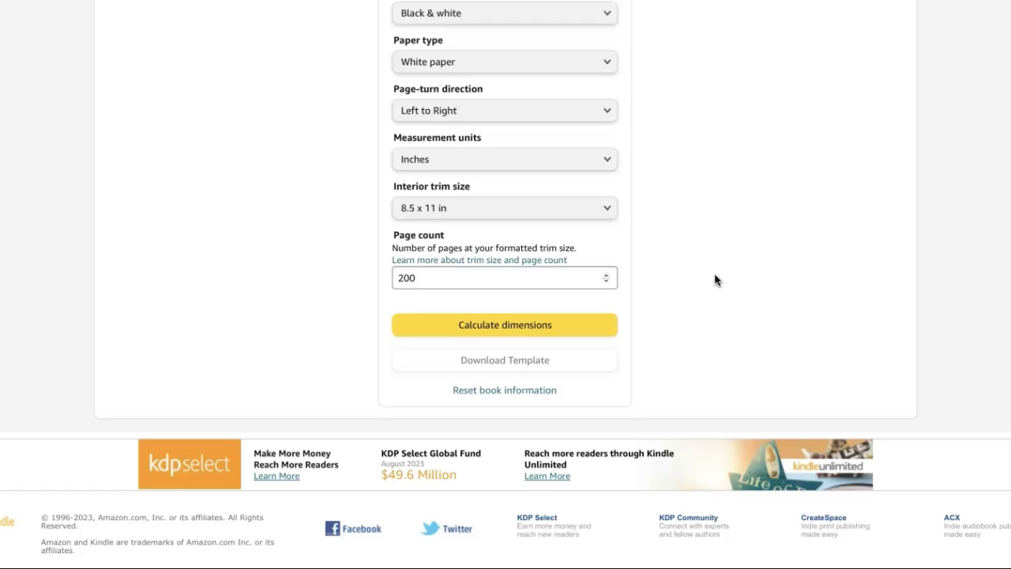
pyautogui.click(572, 302)
pyautogui.click(564, 325)
pyautogui.click(569, 327)
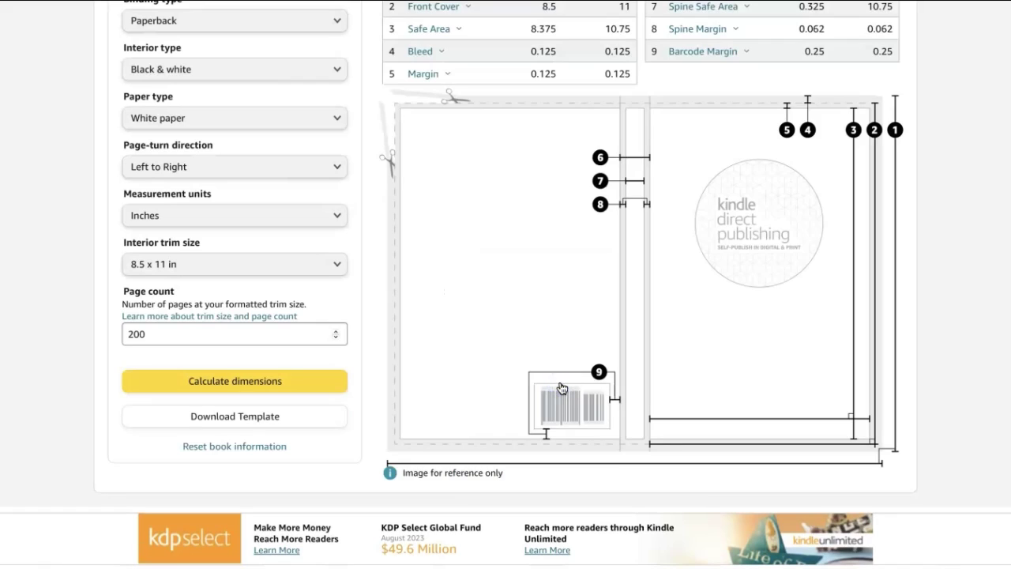
# - Review the full cover's width and height and download the matching cover template
pyautogui.scroll(5, 988, 255)
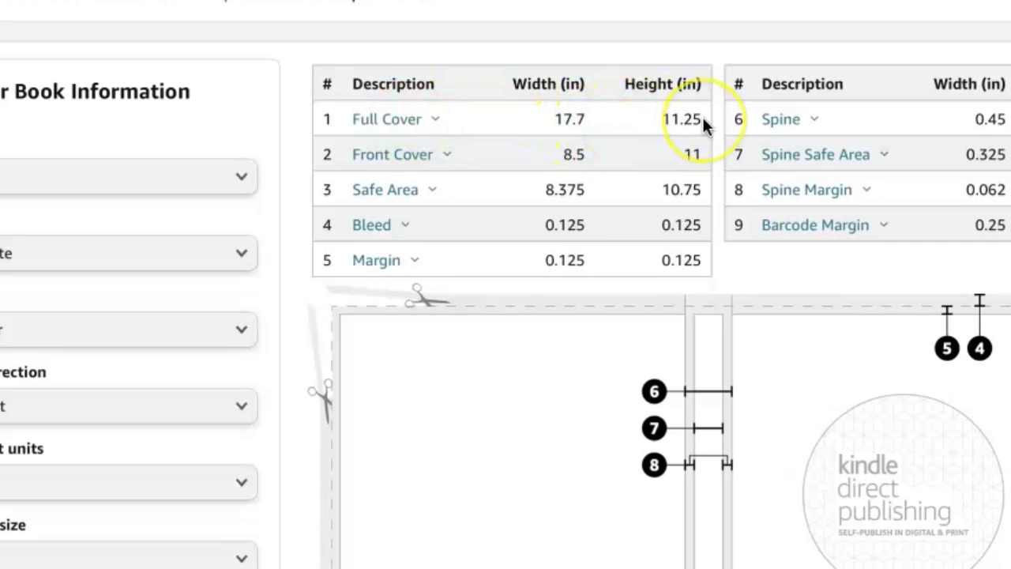
pyautogui.scroll(-3, 136, 408)
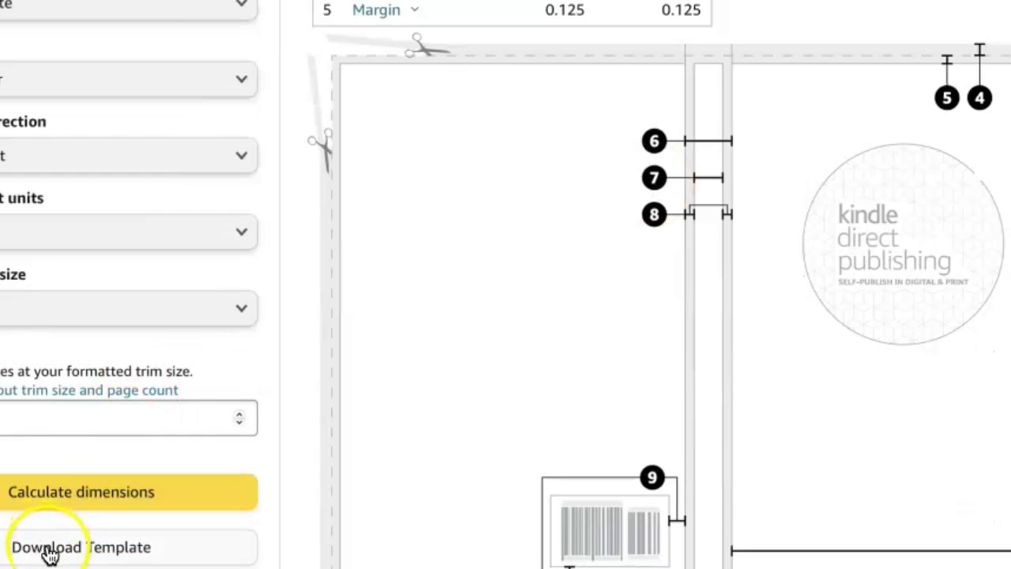
pyautogui.click(47, 552)
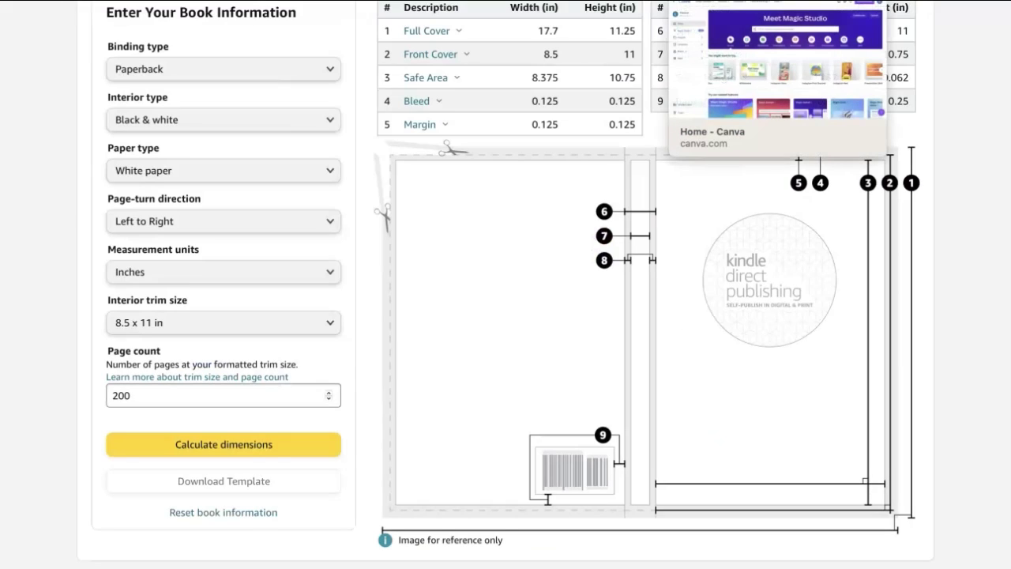
# - Switch to Canva and start a new custom-size design with inches as the unit
pyautogui.click(956, 2)
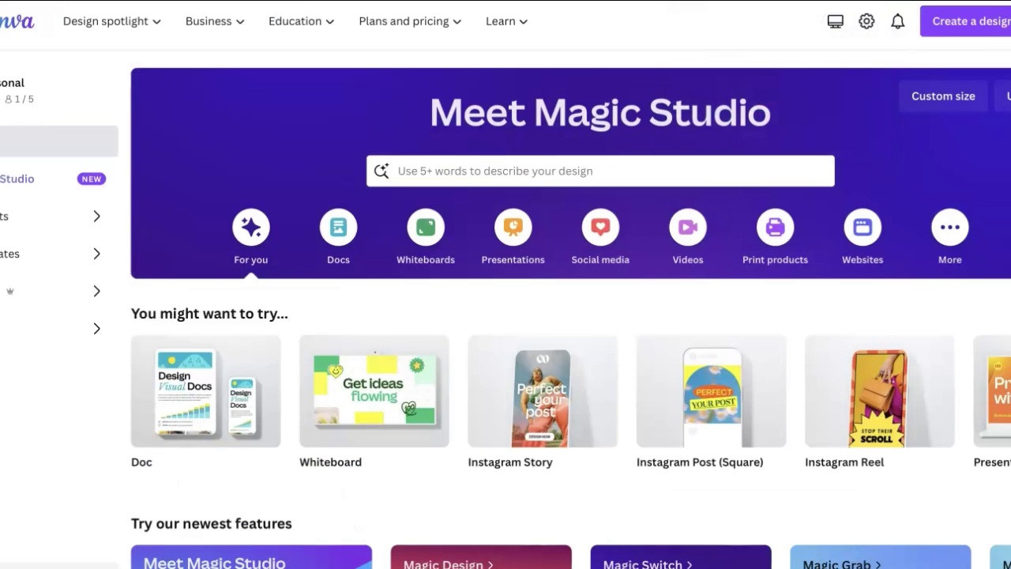
pyautogui.click(956, 30)
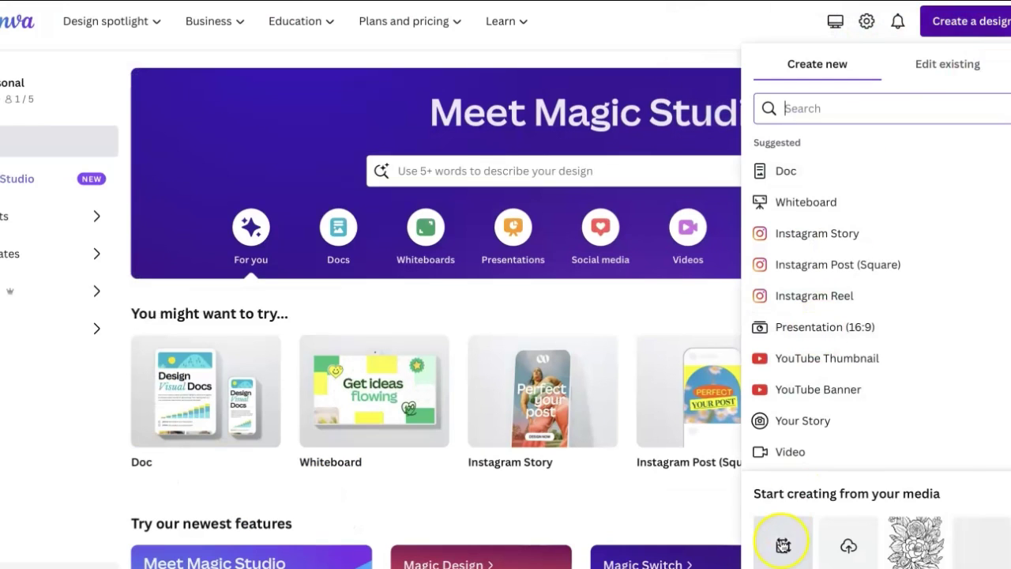
pyautogui.click(783, 543)
pyautogui.click(946, 174)
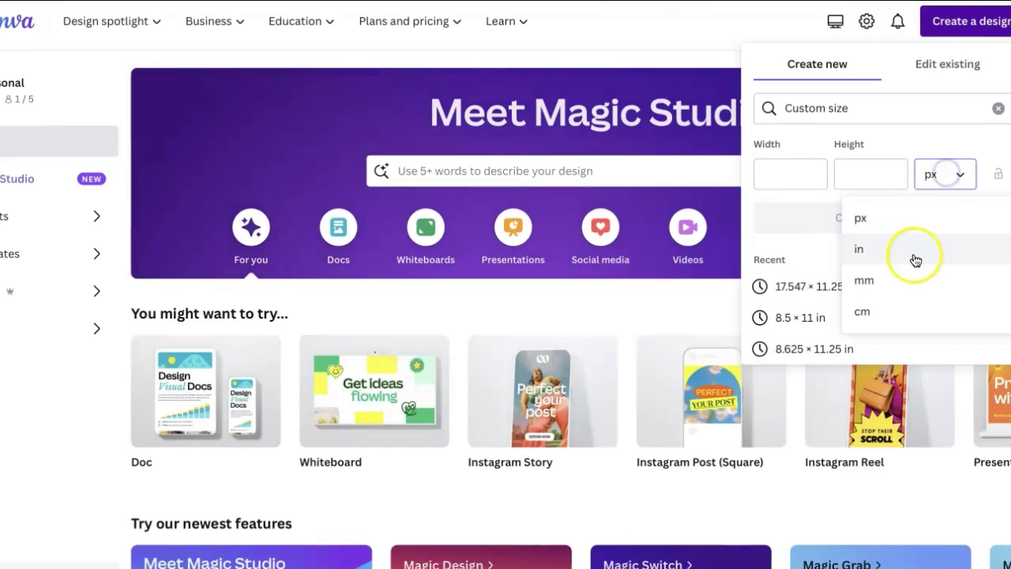
pyautogui.click(916, 261)
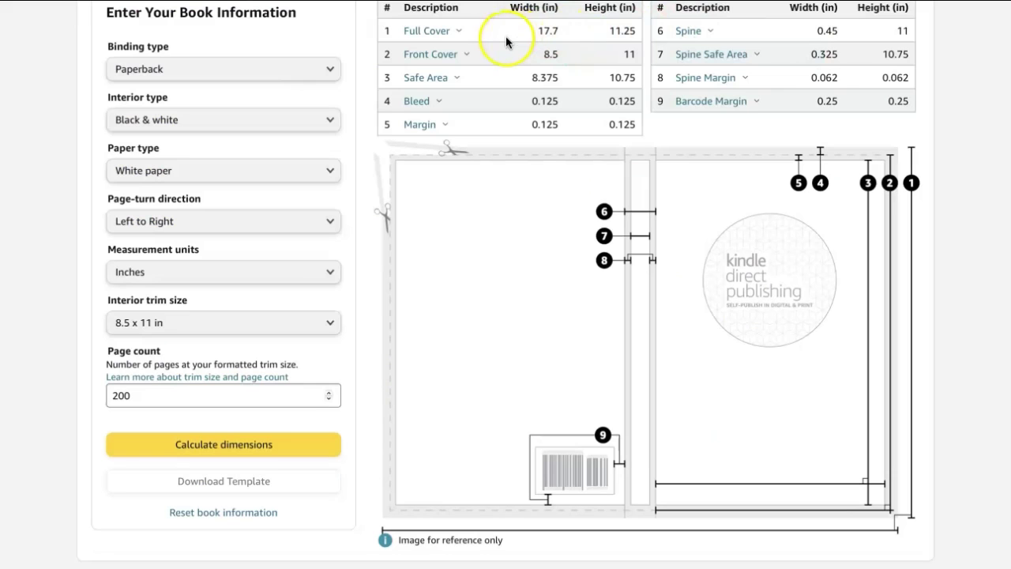
# - Set the custom design to 17.7 in wide by 11.25 in high and create it
pyautogui.moveTo(454, 38)
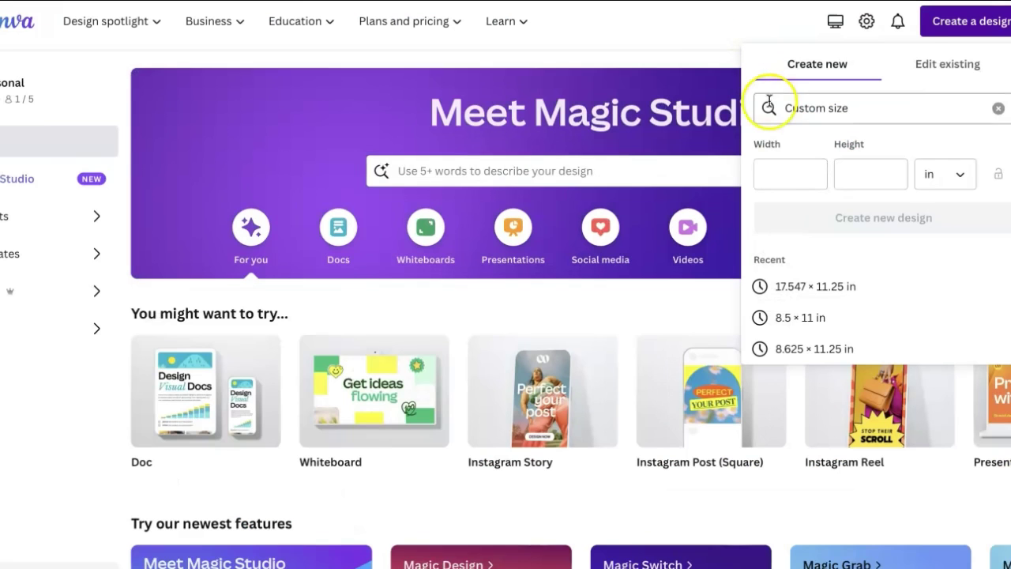
pyautogui.click(775, 172)
pyautogui.write('17')
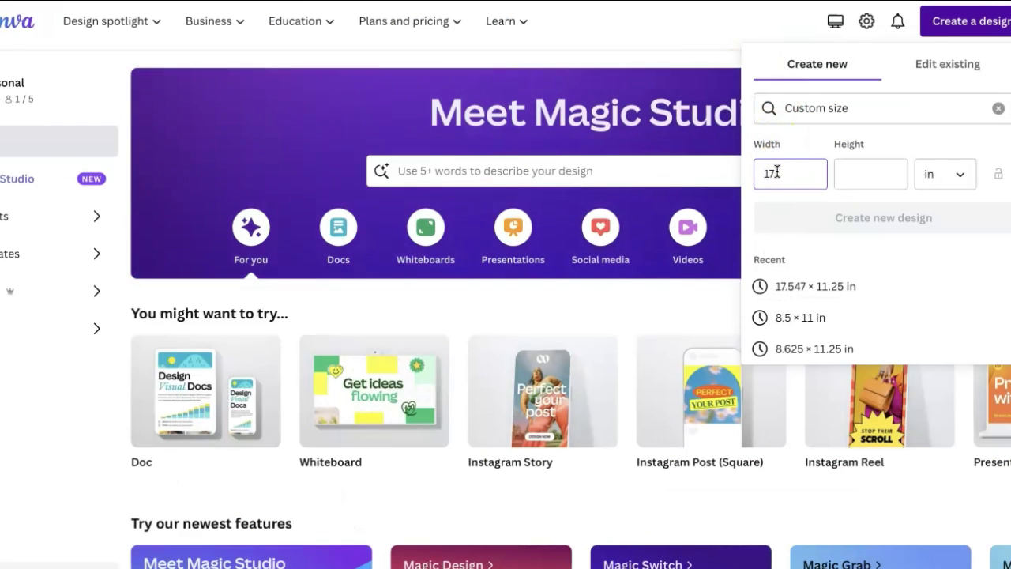
pyautogui.write('.7')
pyautogui.click(871, 173)
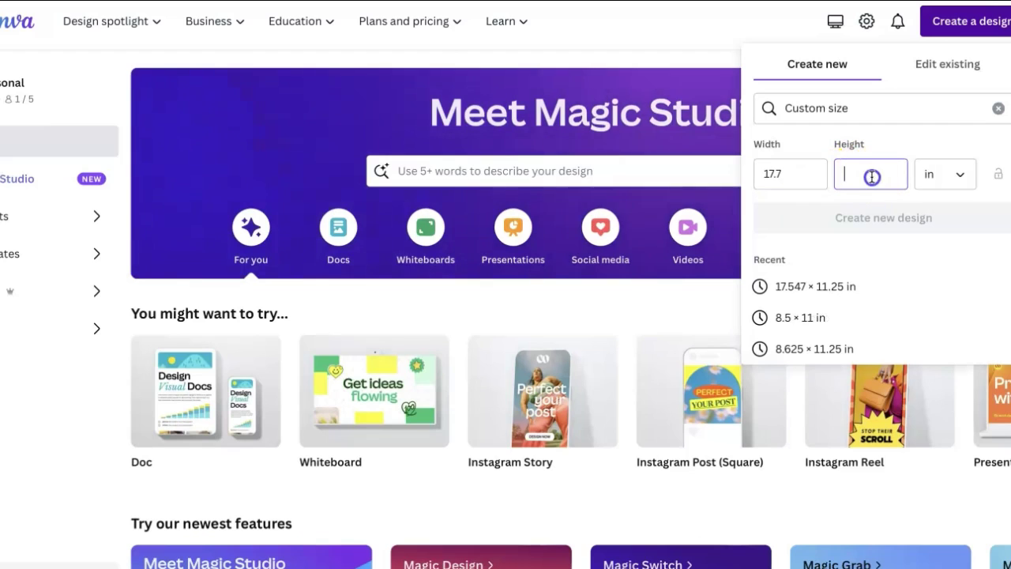
pyautogui.write('11.25')
pyautogui.click(885, 216)
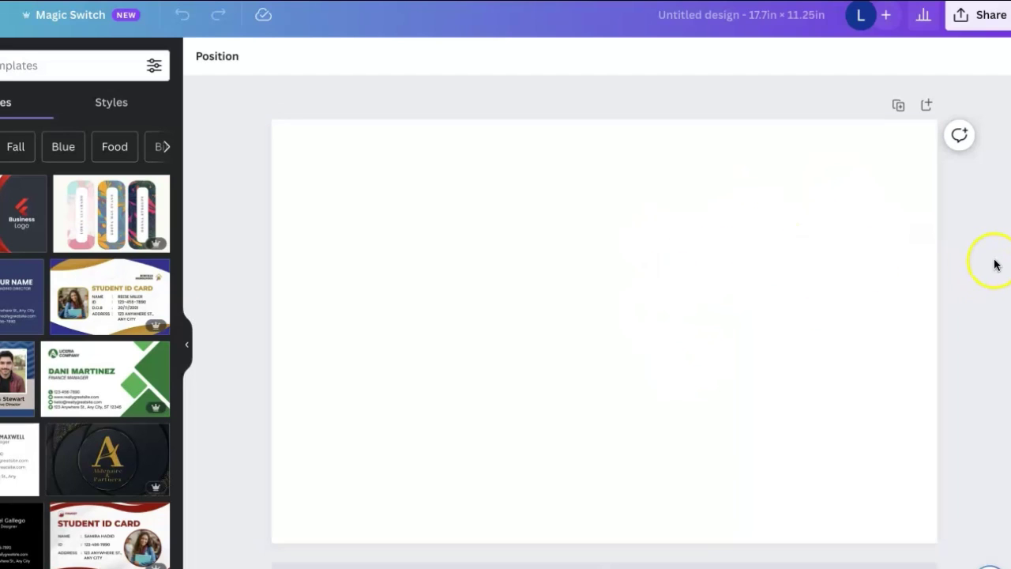
# - Place the uploaded KDP paperback cover template on the blank page and enlarge it to fill the whole page
pyautogui.click(3, 258)
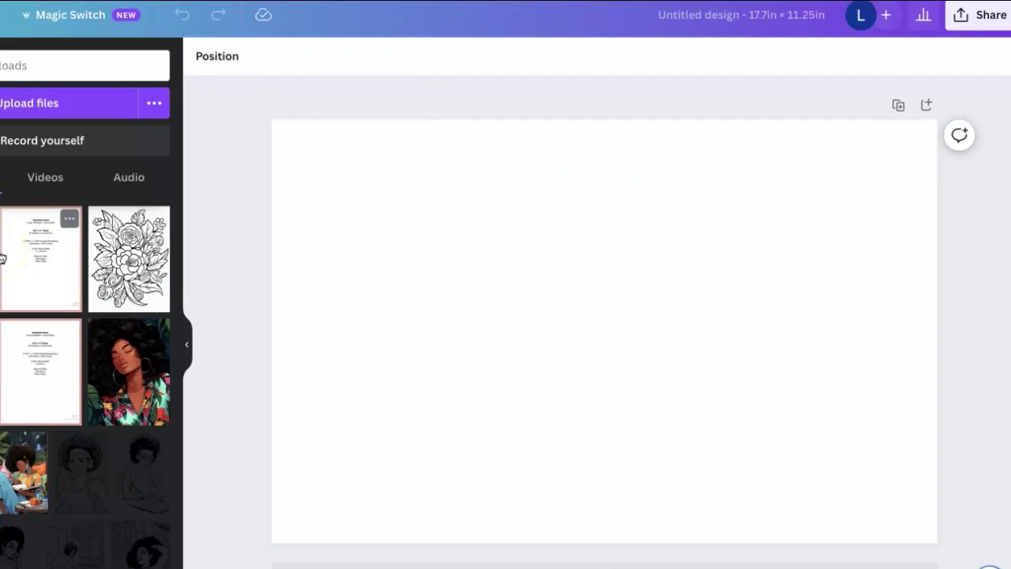
pyautogui.click(3, 255)
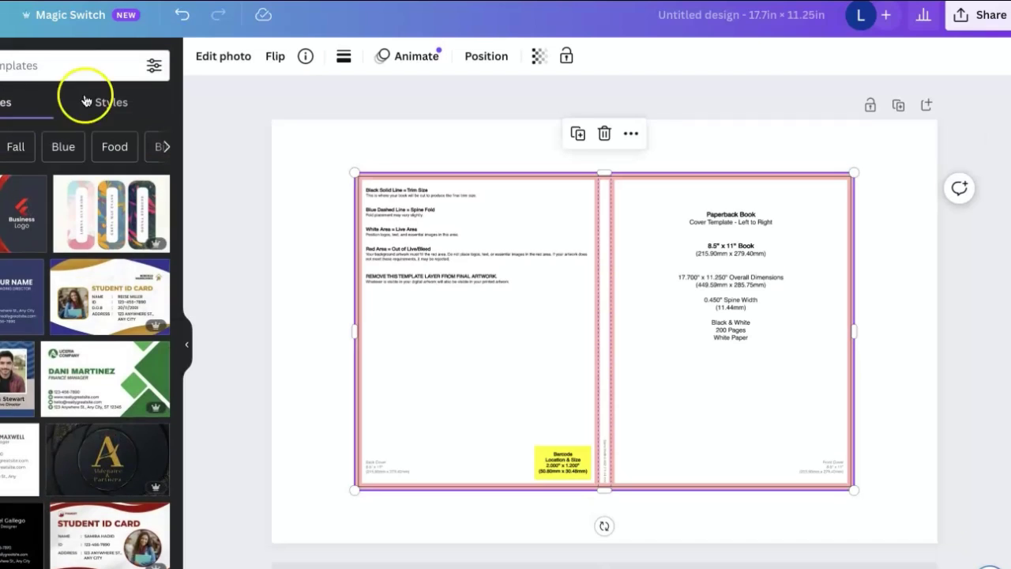
pyautogui.moveTo(410, 234); pyautogui.dragTo(327, 180)
pyautogui.moveTo(767, 434); pyautogui.dragTo(954, 512)
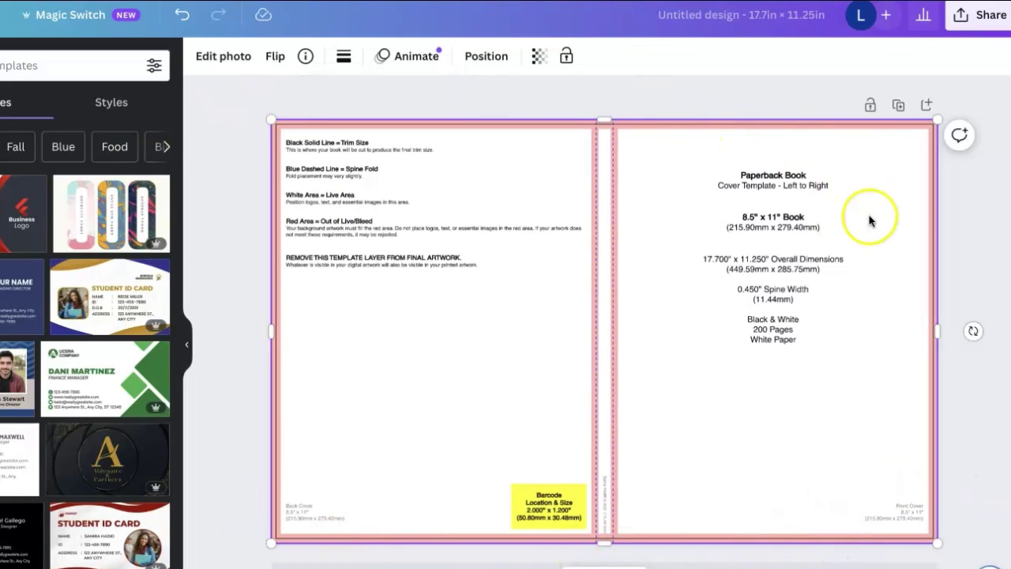
pyautogui.press('Escape')
pyautogui.click(670, 83)
pyautogui.click(634, 95)
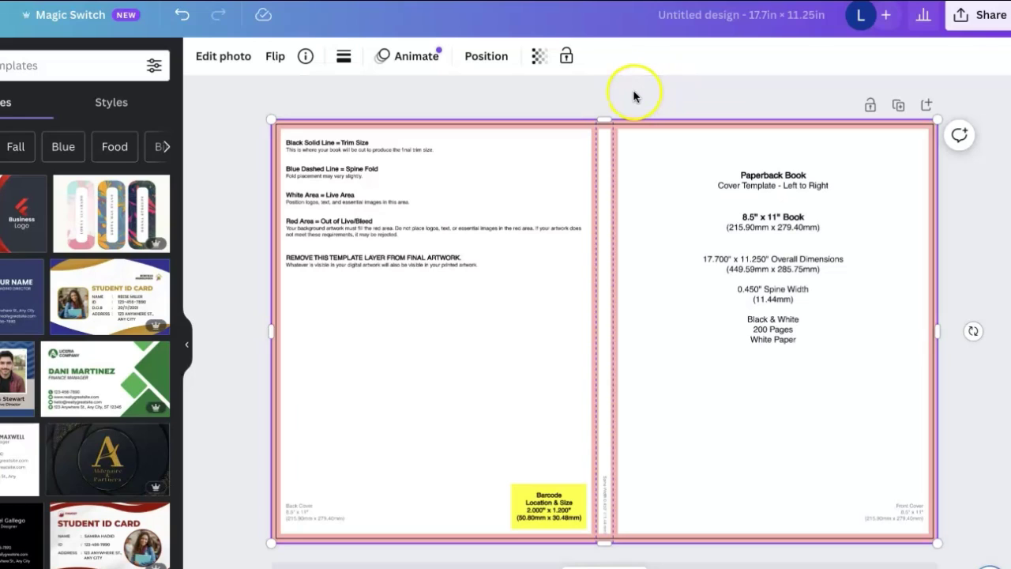
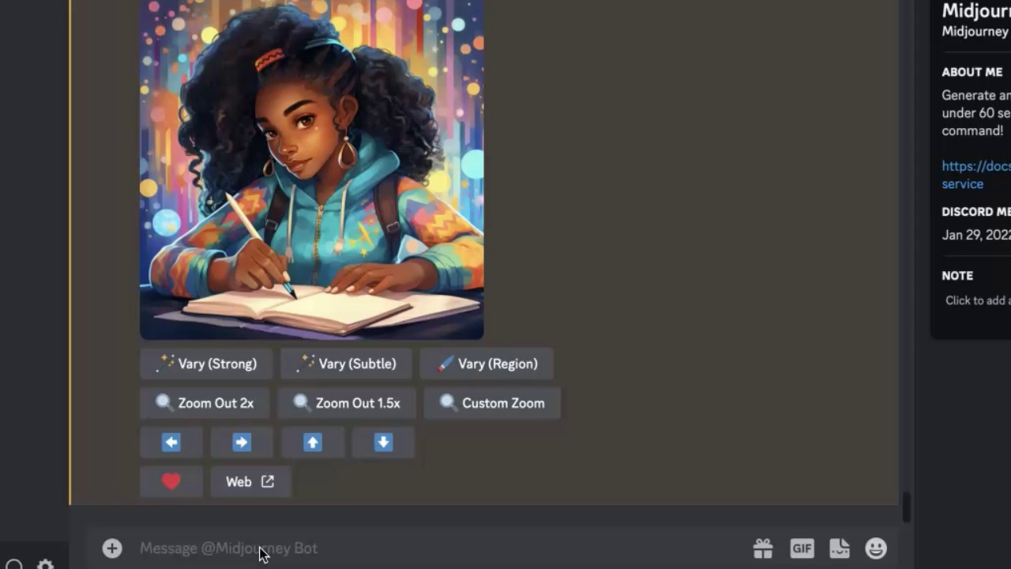
# - Switch to Discord and run Midjourney's /imagine with the prompt "black girl writing in notebook colorful, bright colors, blues and teals, rainbow colors"
pyautogui.click(237, 548)
pyautogui.write('/imagine')
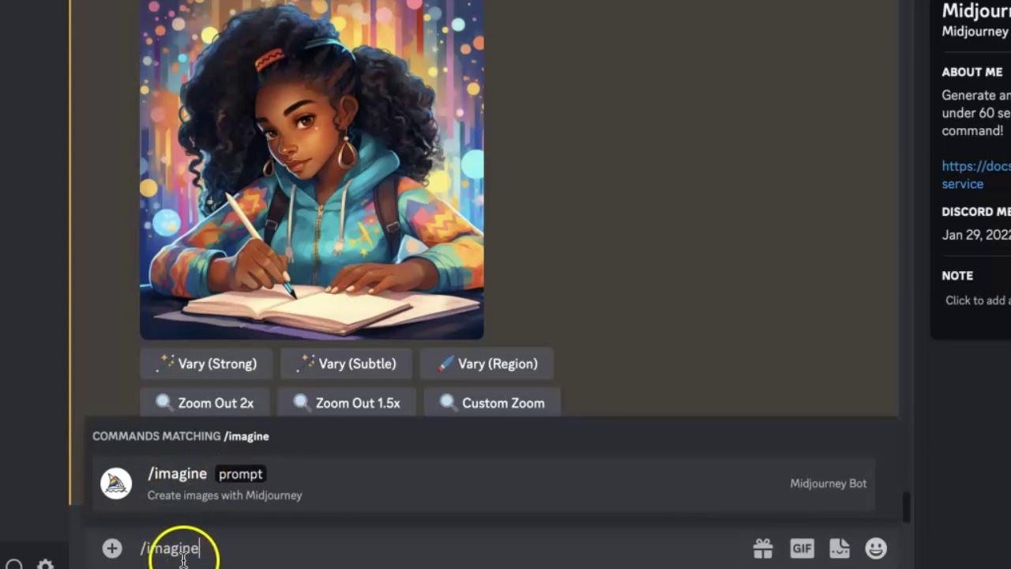
pyautogui.click(188, 484)
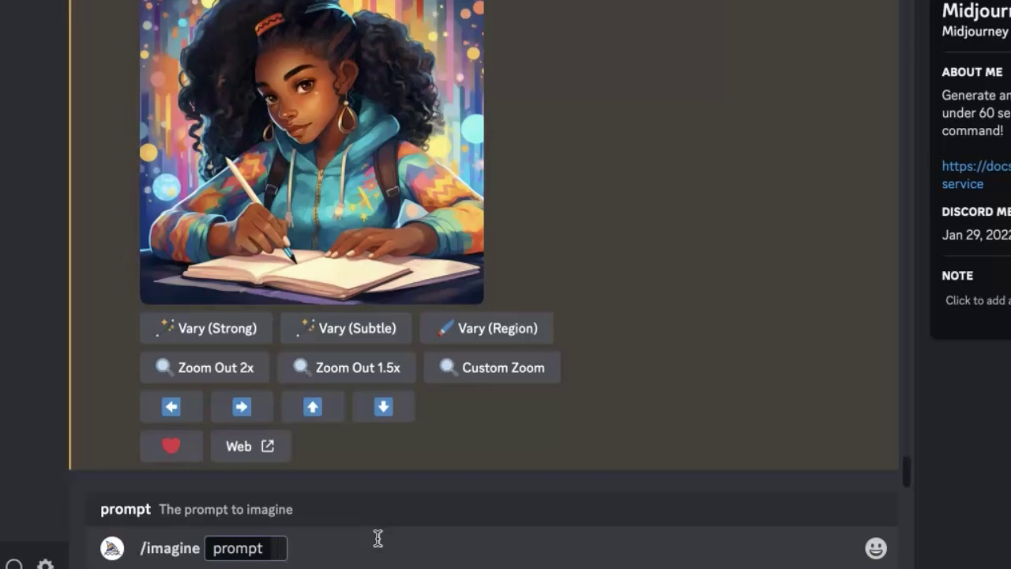
pyautogui.hotkey('ctrl', 'v')
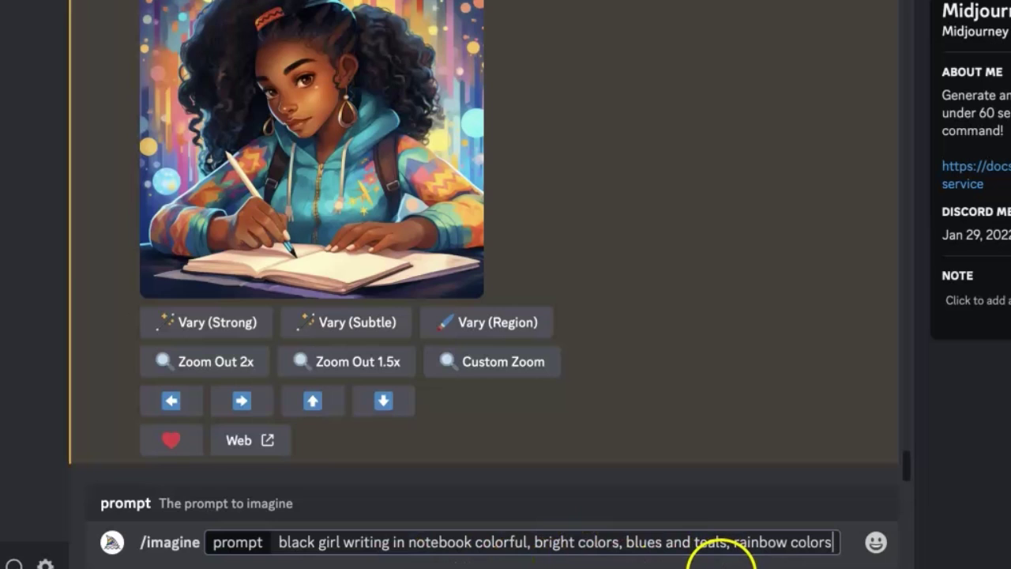
pyautogui.press('Return')
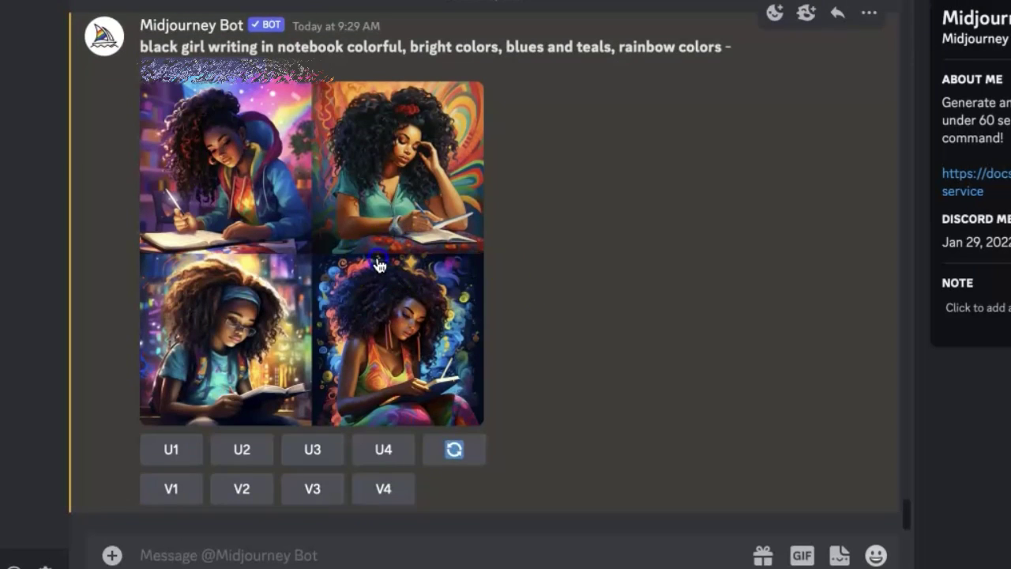
# - View the grid of four generated images enlarged, and close the preview
pyautogui.click(378, 264)
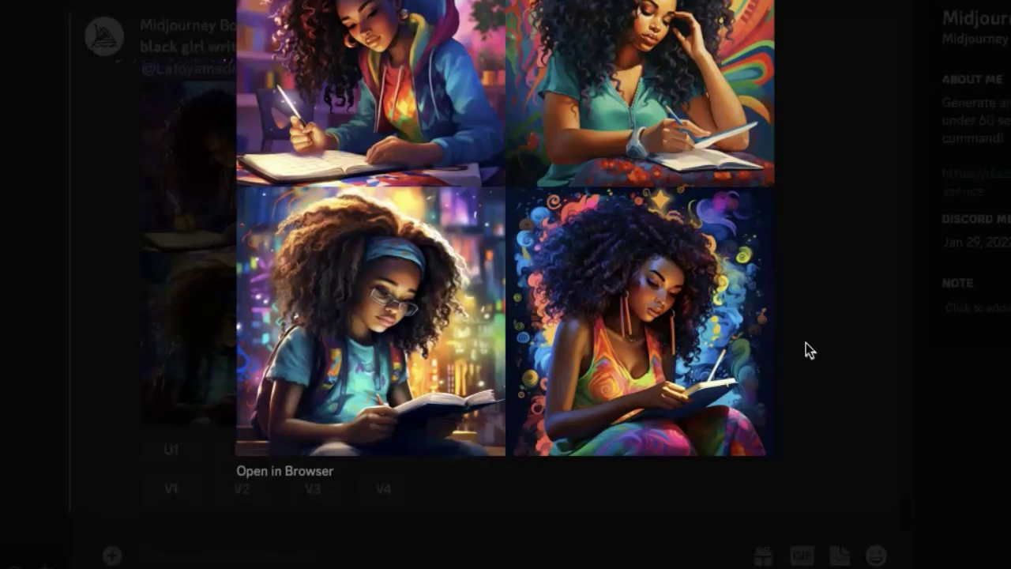
pyautogui.click(342, 460)
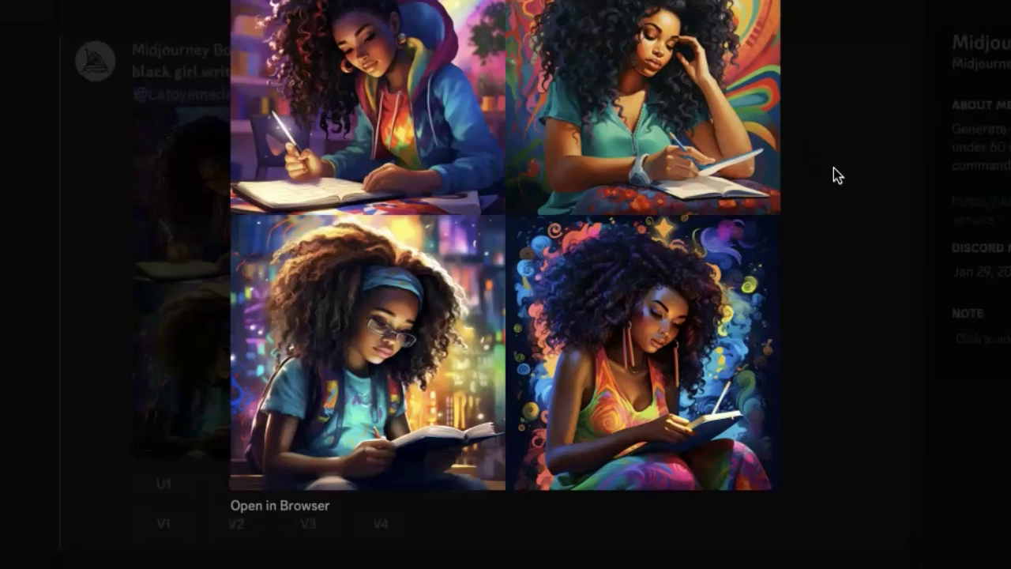
pyautogui.click(751, 219)
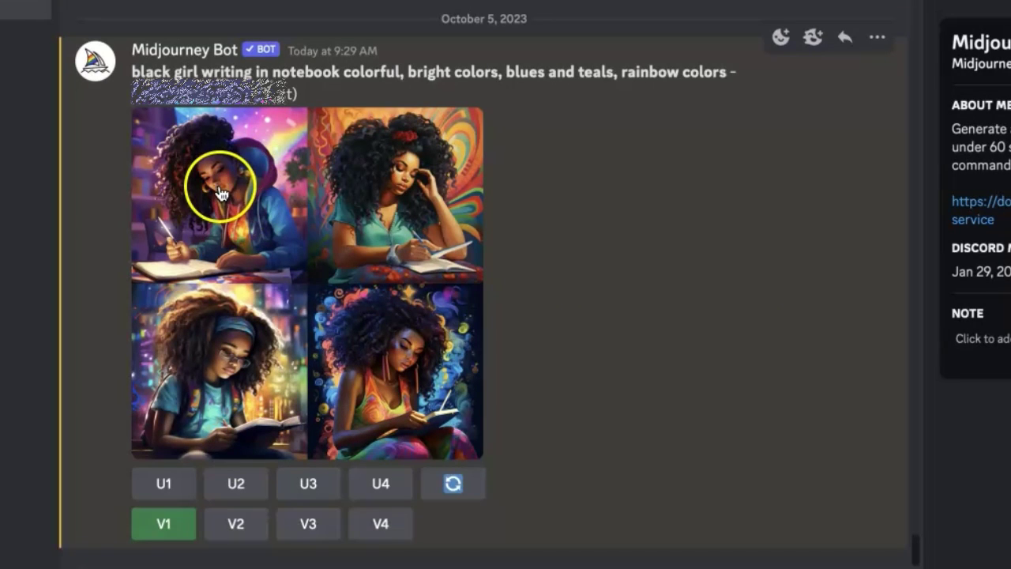
# - Generate variations of the first image with the remix prompt left as is, and view the new grid enlarged
pyautogui.click(164, 523)
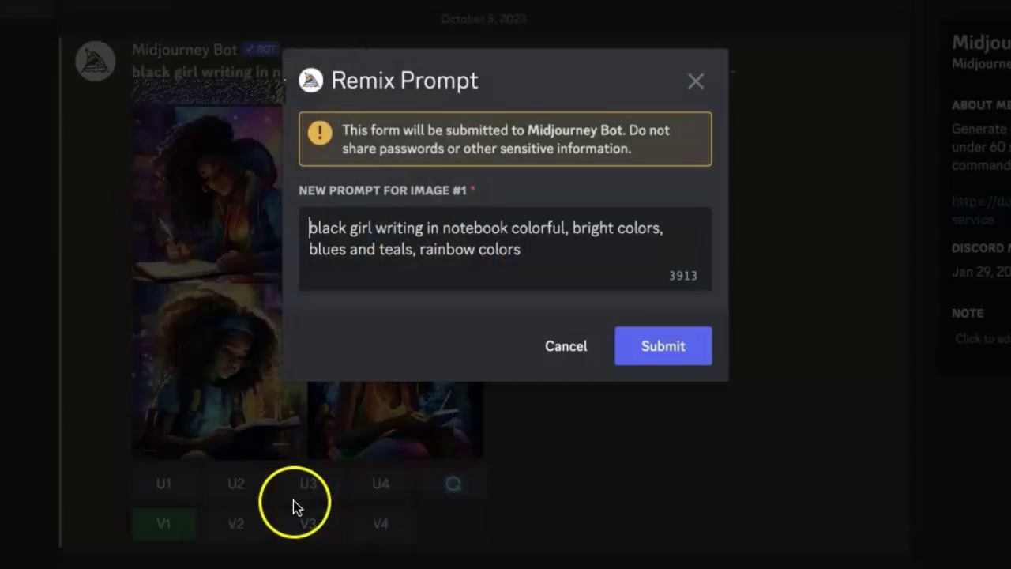
pyautogui.click(678, 348)
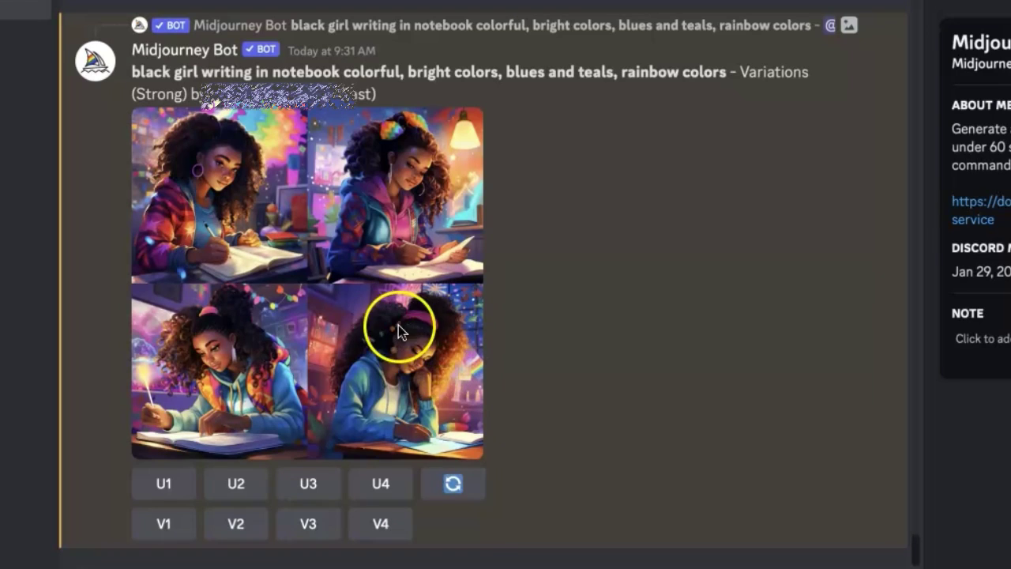
pyautogui.click(387, 332)
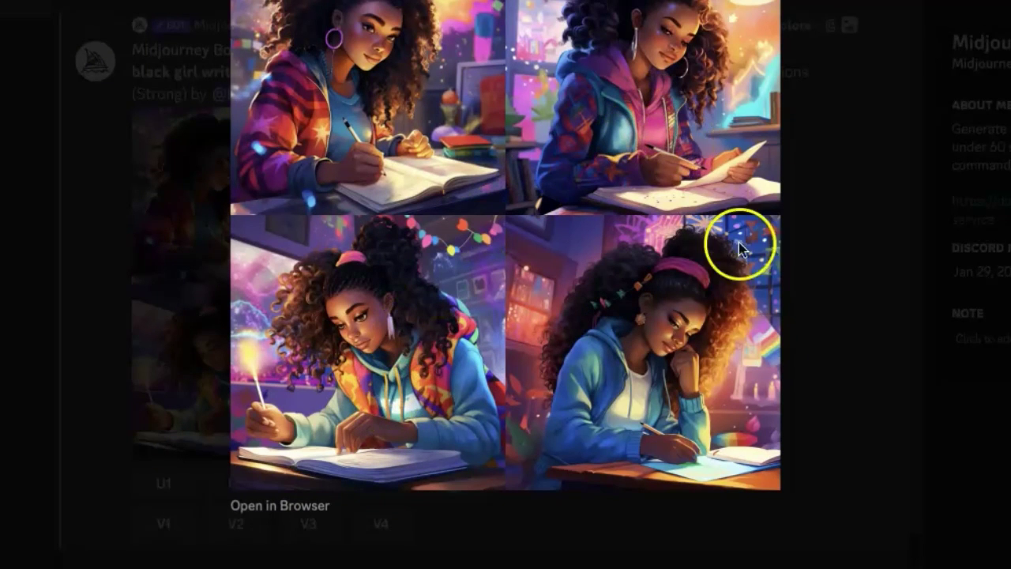
pyautogui.click(836, 305)
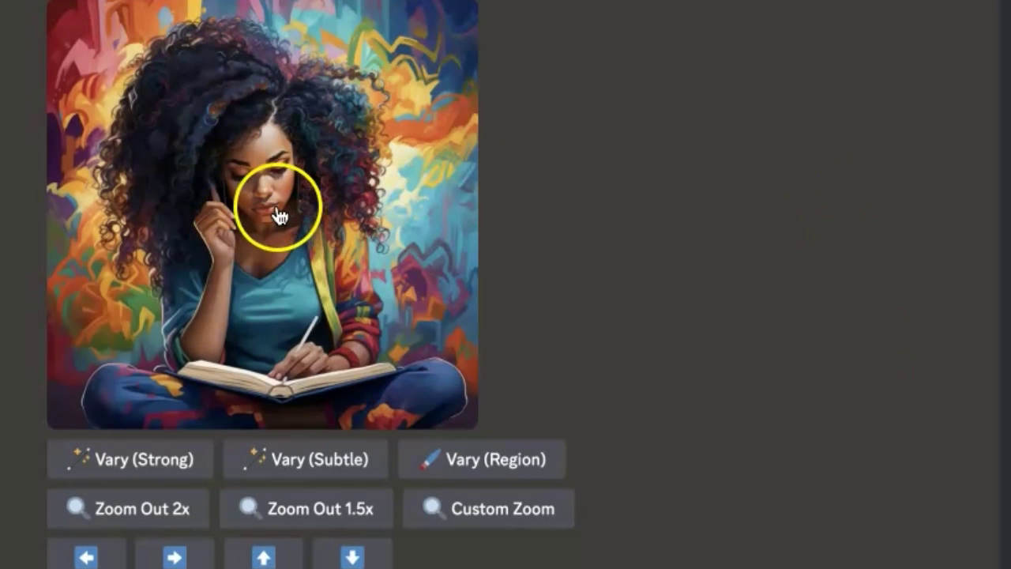
# - Enlarge the upscaled image of the girl sitting cross-legged with an open book, and open it in the browser
pyautogui.click(285, 215)
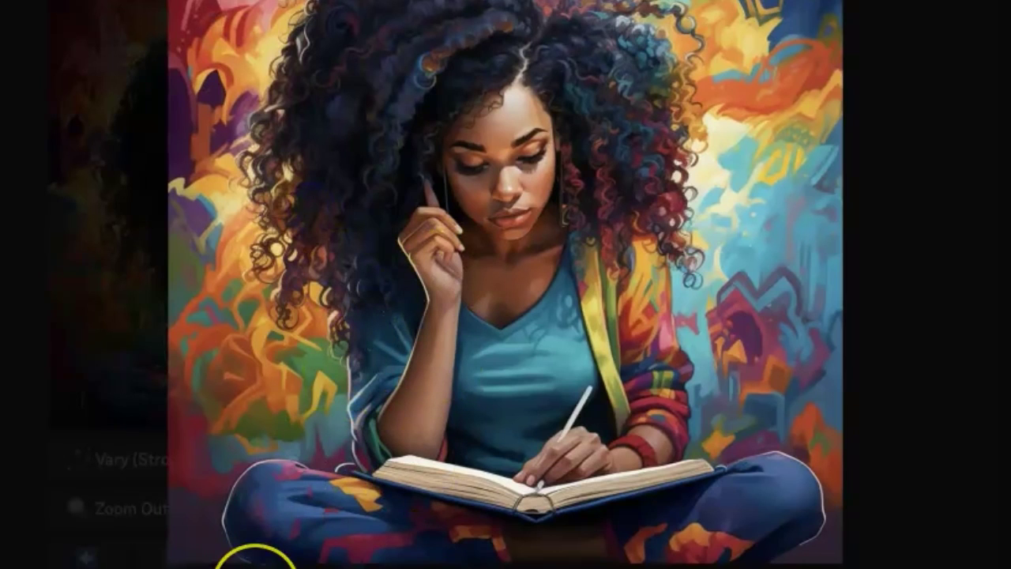
pyautogui.click(254, 563)
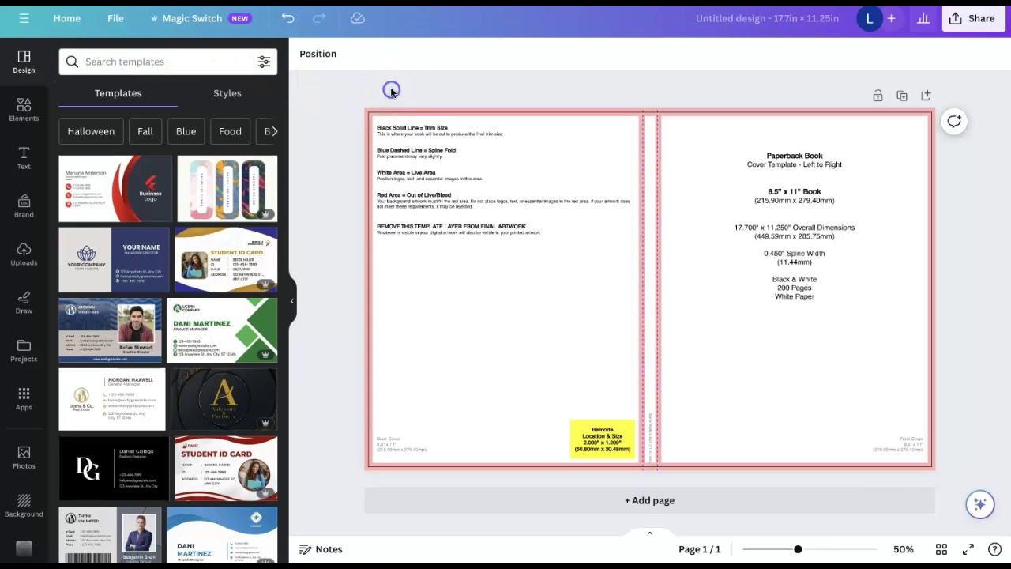
# - Switch to the Canva cover design and crop the template from its upper edge down, leaving only its lower part
pyautogui.click(643, 117)
pyautogui.click(649, 116)
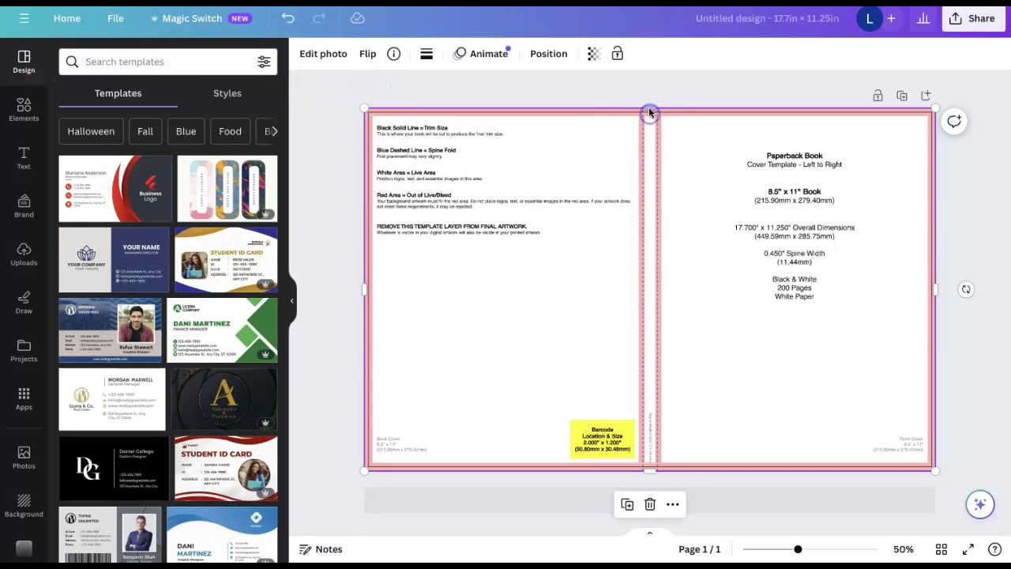
pyautogui.moveTo(650, 109); pyautogui.dragTo(648, 245)
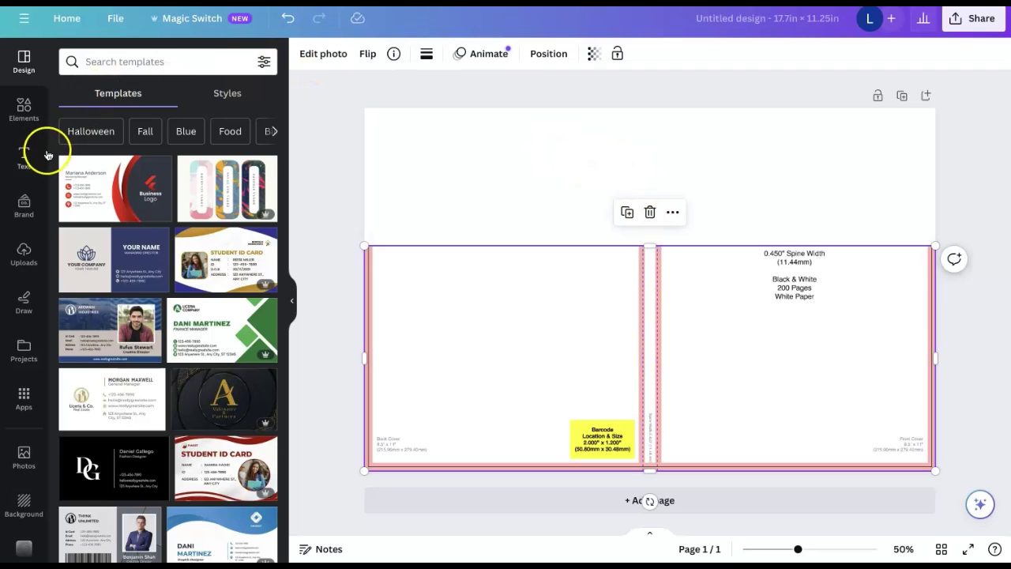
# - Place the uploaded artwork of the girl on the front cover and enlarge it to the full page height
pyautogui.click(25, 265)
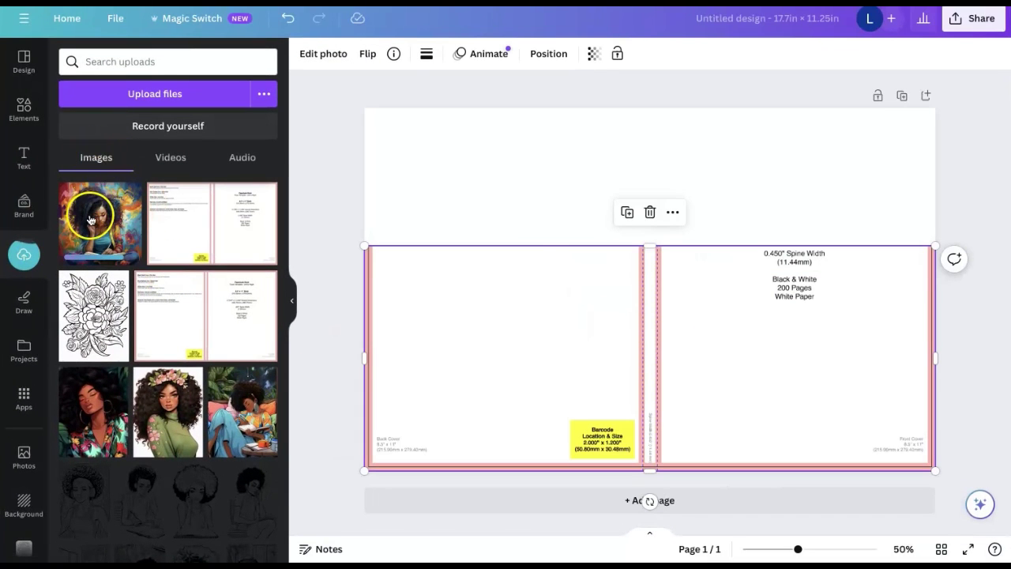
pyautogui.moveTo(102, 210); pyautogui.dragTo(789, 195)
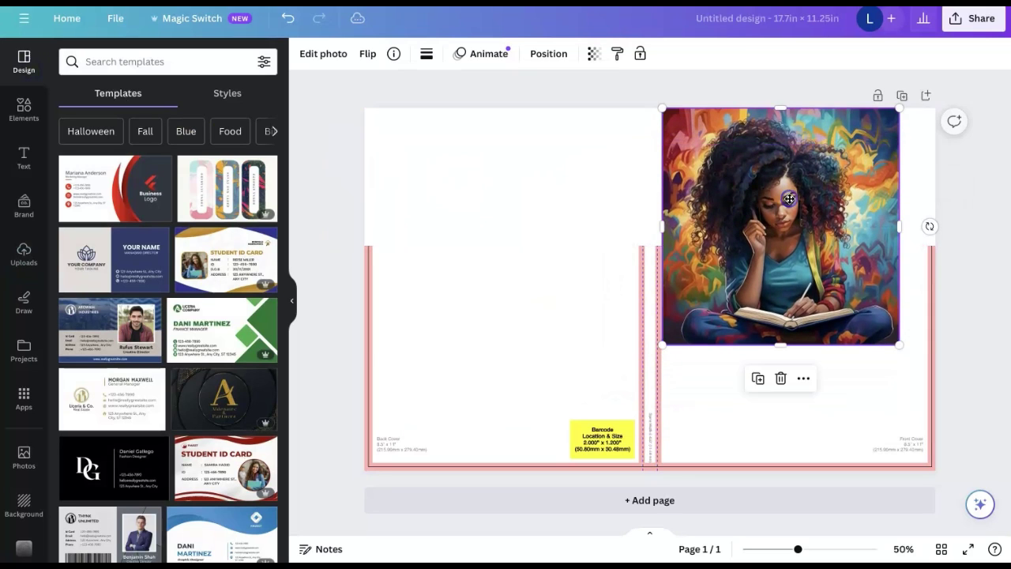
pyautogui.moveTo(898, 347)
pyautogui.mouseDown()
pyautogui.moveTo(935, 454)
pyautogui.moveTo(977, 508)
pyautogui.moveTo(965, 505)
pyautogui.moveTo(860, 344)
pyautogui.moveTo(910, 332)
pyautogui.moveTo(896, 331)
pyautogui.mouseUp()
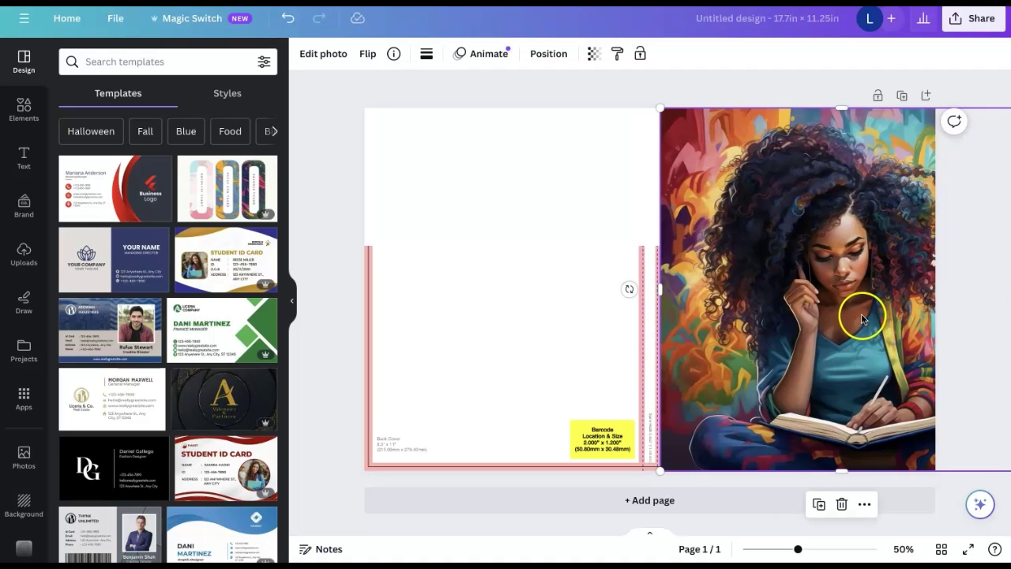
# - Crop the artwork's spine-side edge to the front cover's dashed fold line, and extend its upper edge past the page
pyautogui.moveTo(661, 289)
pyautogui.mouseDown()
pyautogui.moveTo(684, 290)
pyautogui.moveTo(661, 289)
pyautogui.mouseUp()
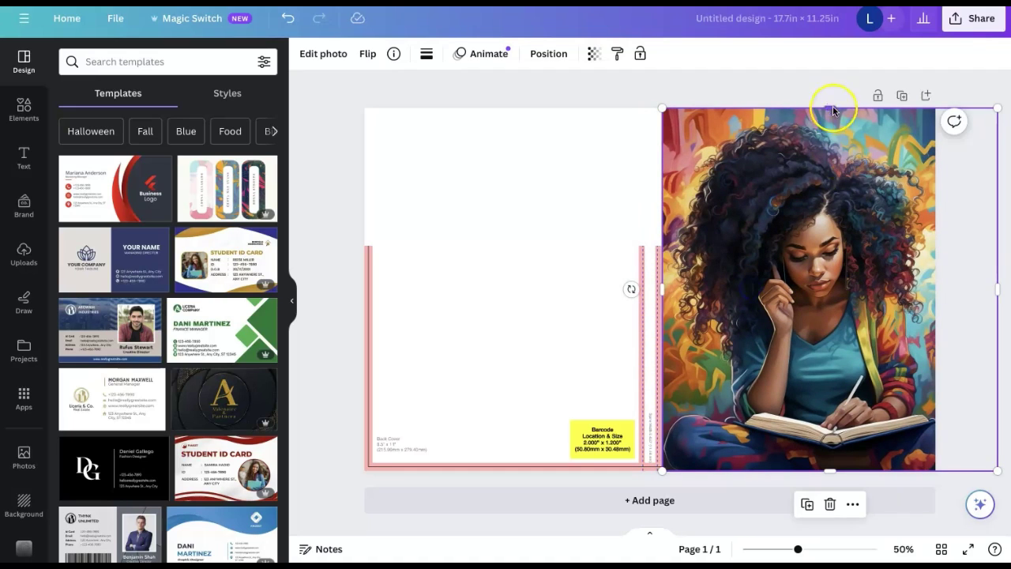
pyautogui.moveTo(835, 106); pyautogui.dragTo(826, 87)
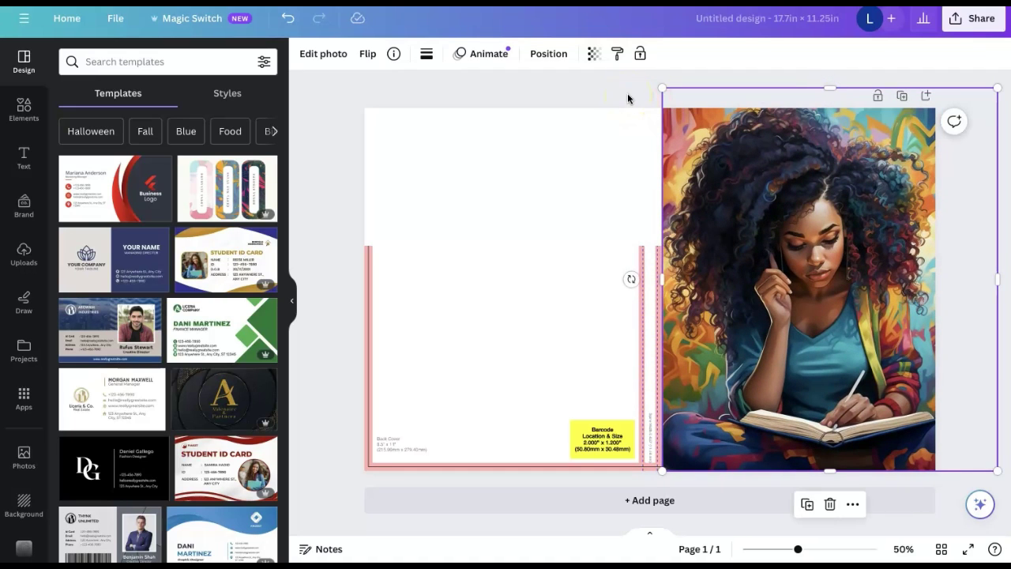
pyautogui.moveTo(662, 279); pyautogui.dragTo(659, 279)
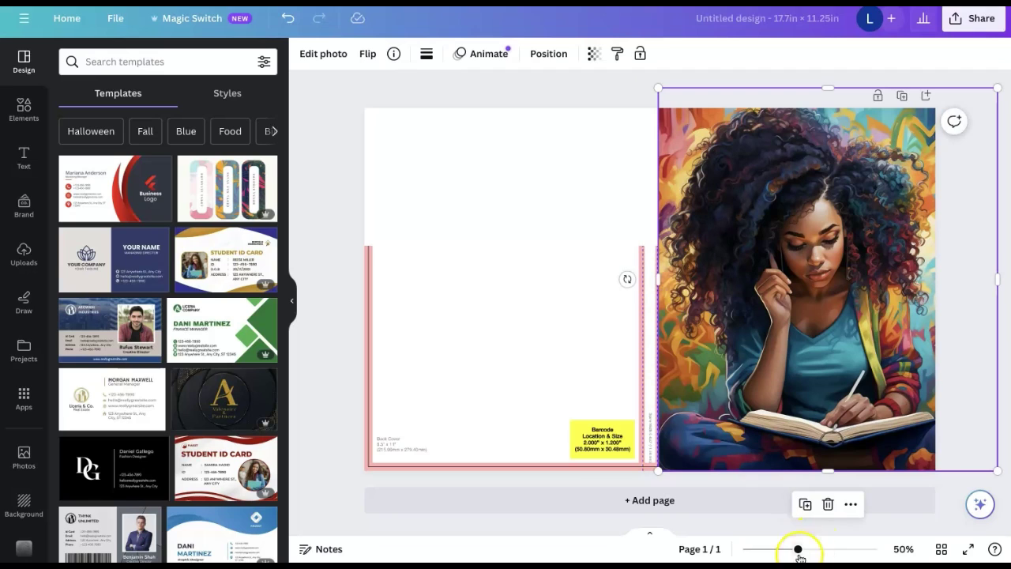
pyautogui.scroll(8, 659, 280)
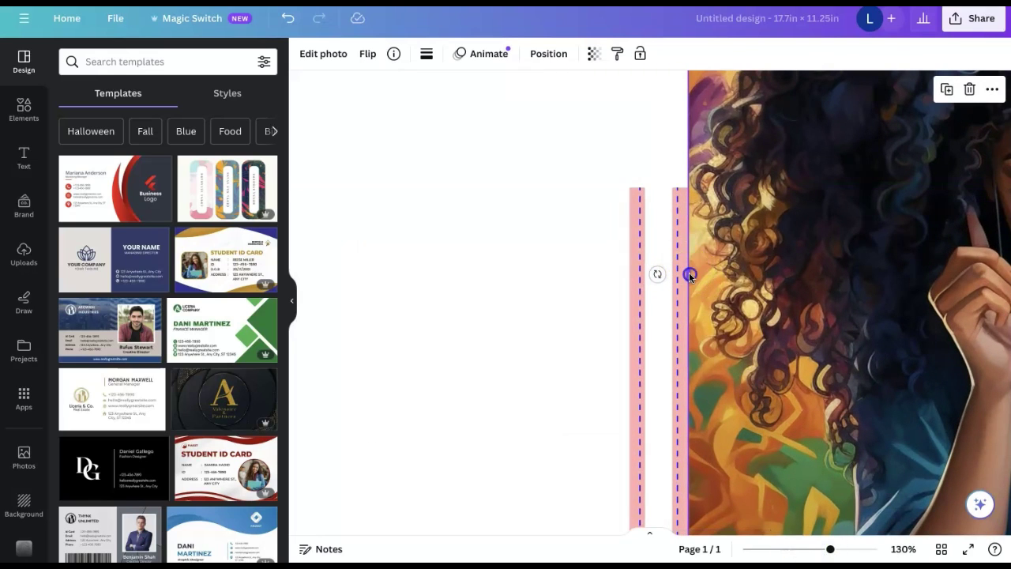
pyautogui.moveTo(687, 275); pyautogui.dragTo(678, 274)
pyautogui.moveTo(830, 548); pyautogui.dragTo(800, 549)
# - Crop the artwork's upper edge down to leave a strip of background above it
pyautogui.click(783, 203)
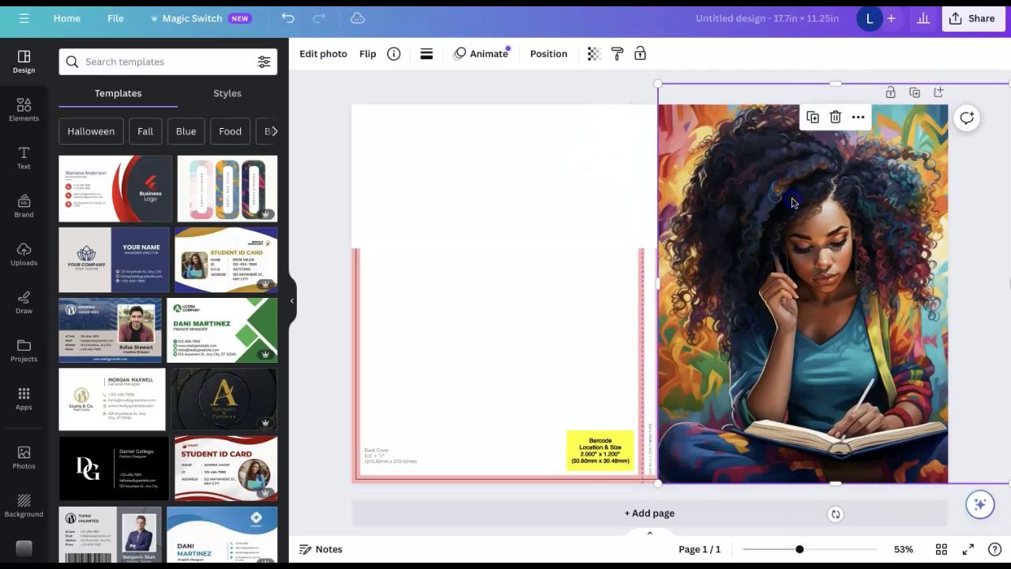
pyautogui.moveTo(839, 89); pyautogui.dragTo(840, 142)
# - Try the artwork's photo colors as the page background, ending on the teal #578C97
pyautogui.click(777, 124)
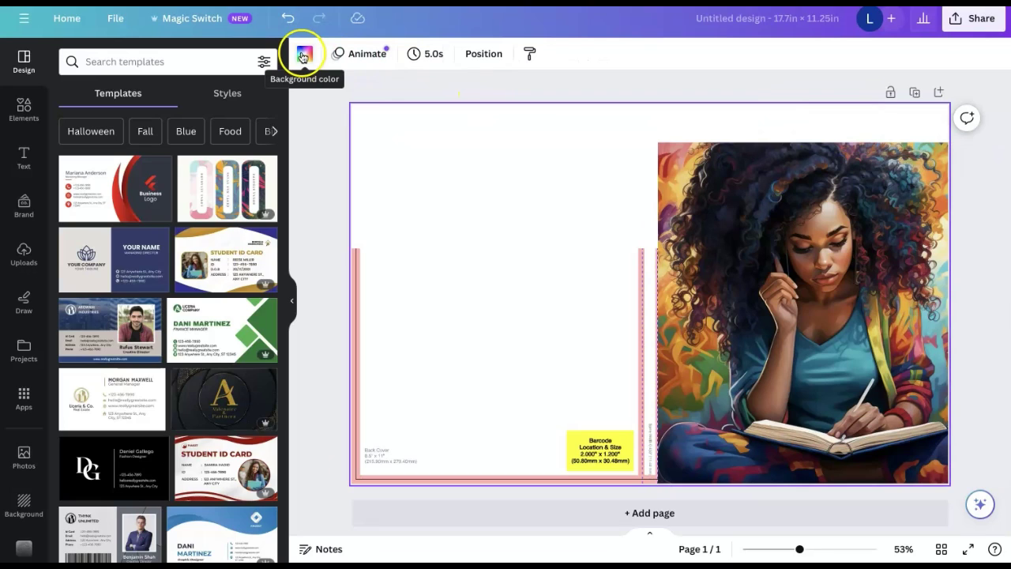
pyautogui.click(303, 55)
pyautogui.click(77, 356)
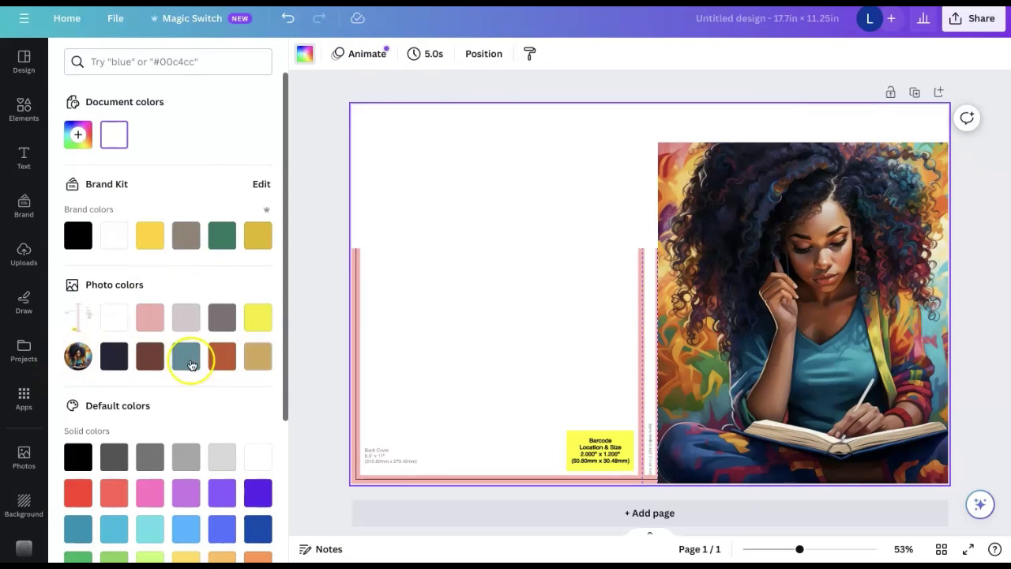
pyautogui.click(114, 357)
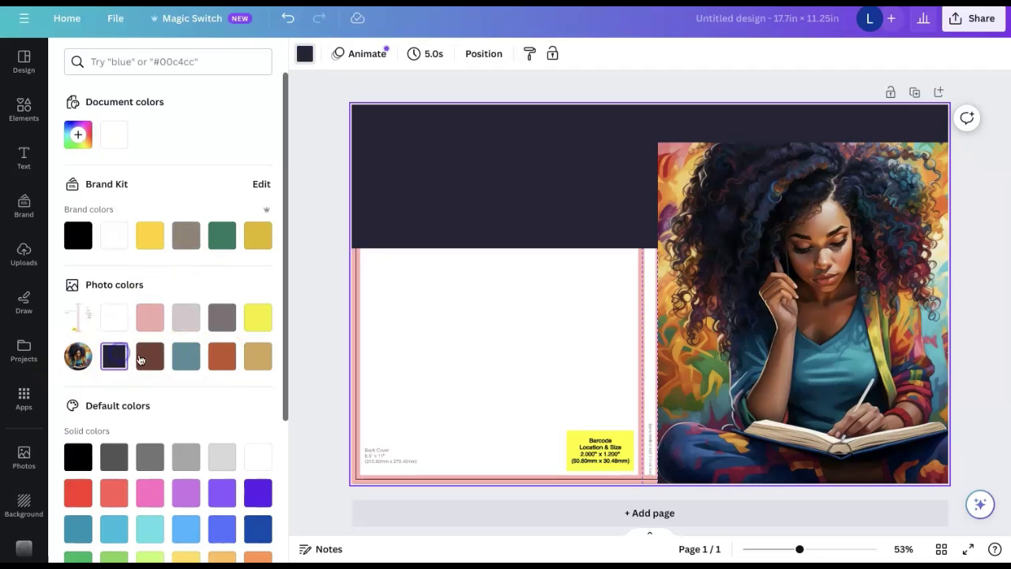
pyautogui.click(148, 357)
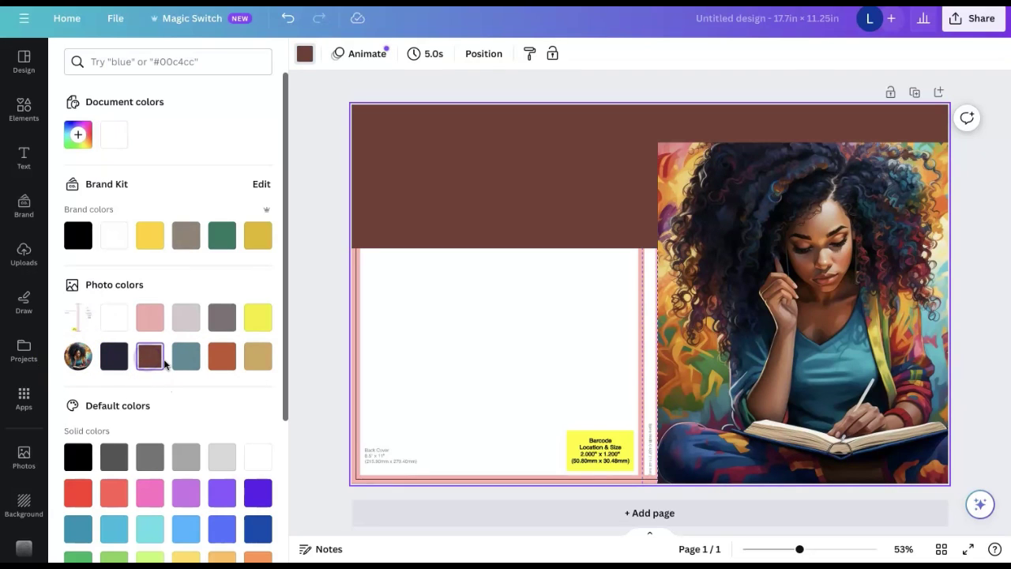
pyautogui.click(181, 365)
pyautogui.click(220, 359)
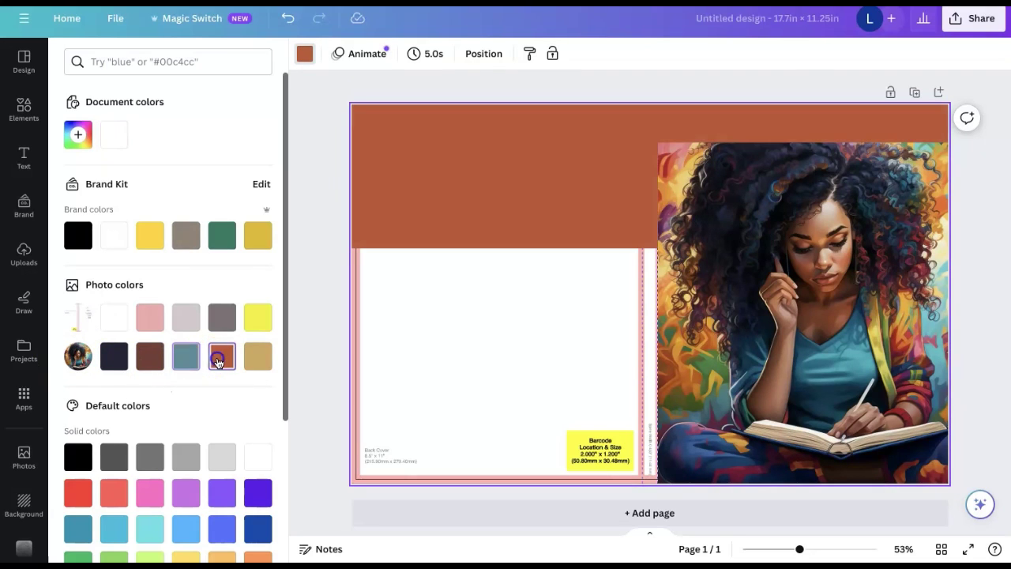
pyautogui.click(254, 361)
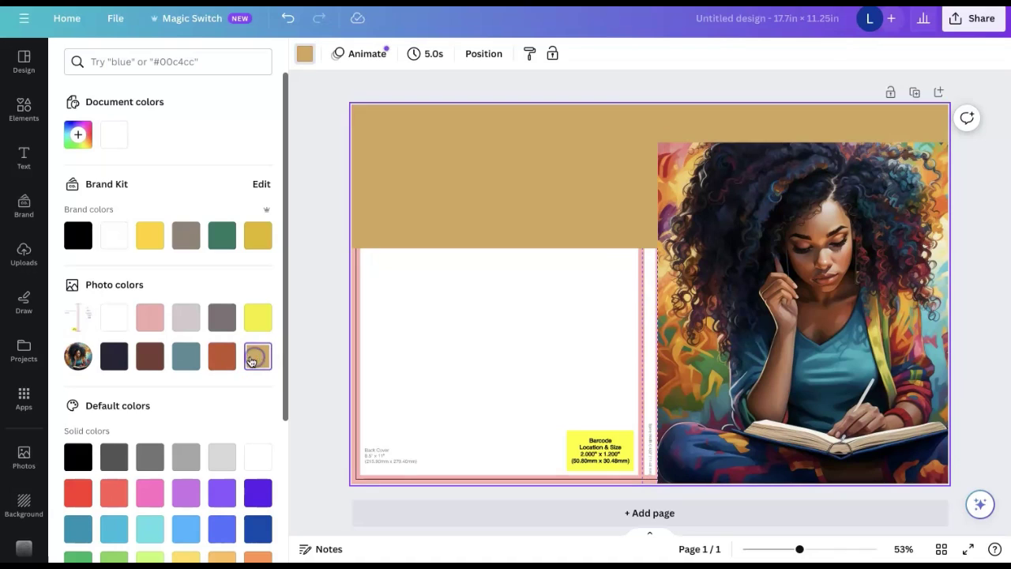
pyautogui.click(186, 356)
pyautogui.click(217, 359)
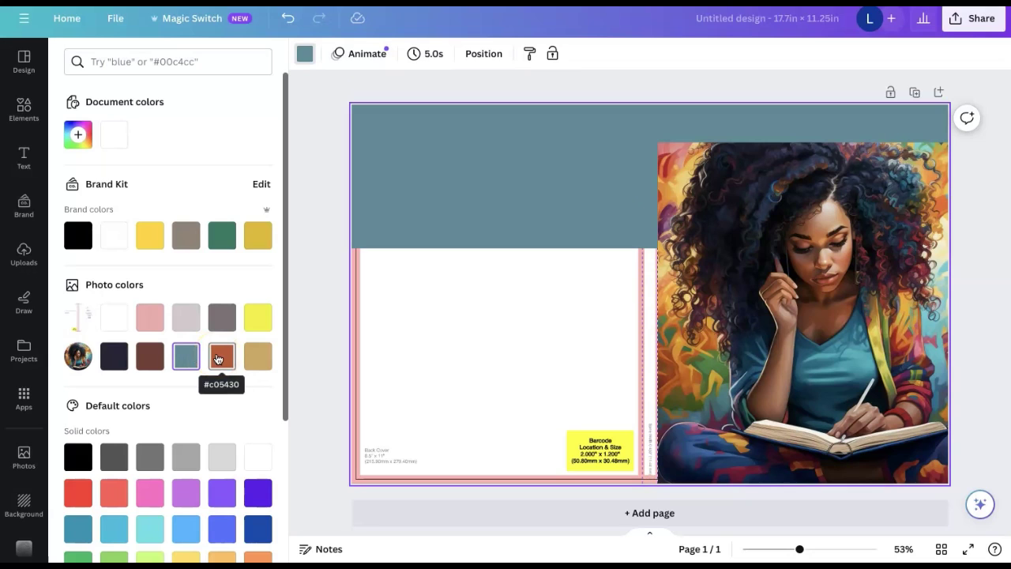
# - Extend the artwork's upper edge to the page's upper edge so it fills the front cover's height
pyautogui.click(681, 260)
pyautogui.click(834, 144)
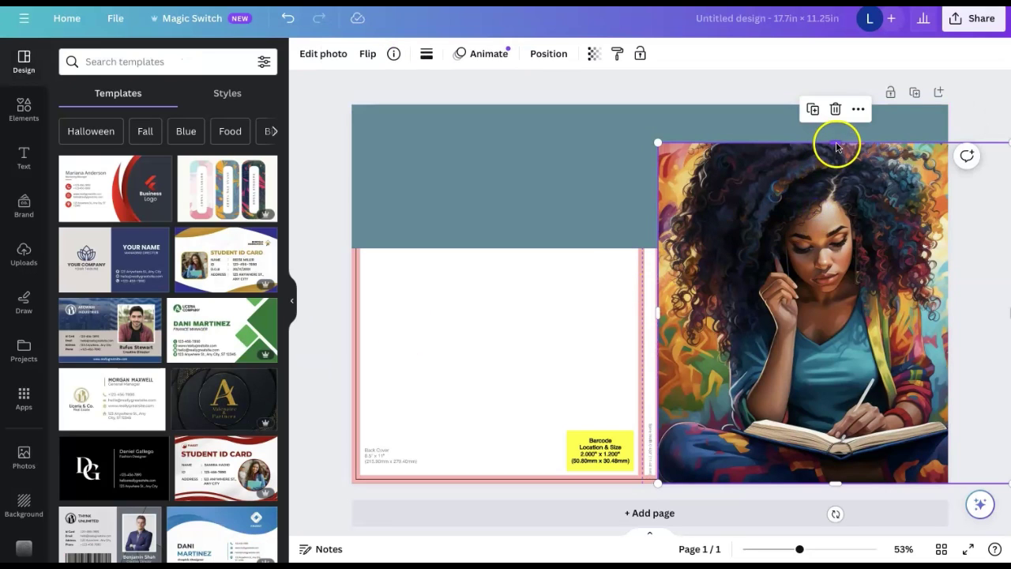
pyautogui.moveTo(837, 144); pyautogui.dragTo(830, 106)
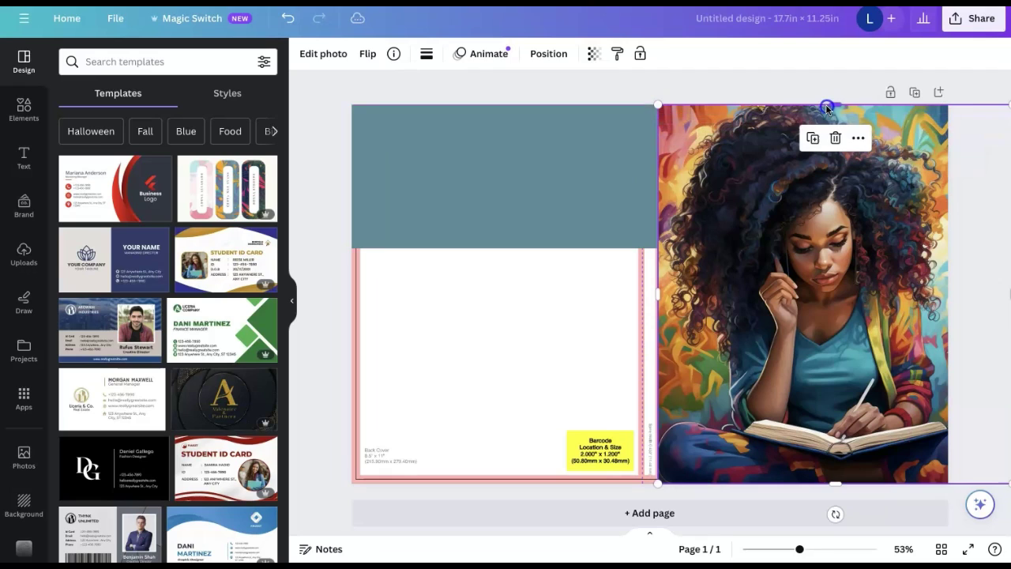
# - Try a gradient page background based on the teal color
pyautogui.click(555, 158)
pyautogui.click(553, 156)
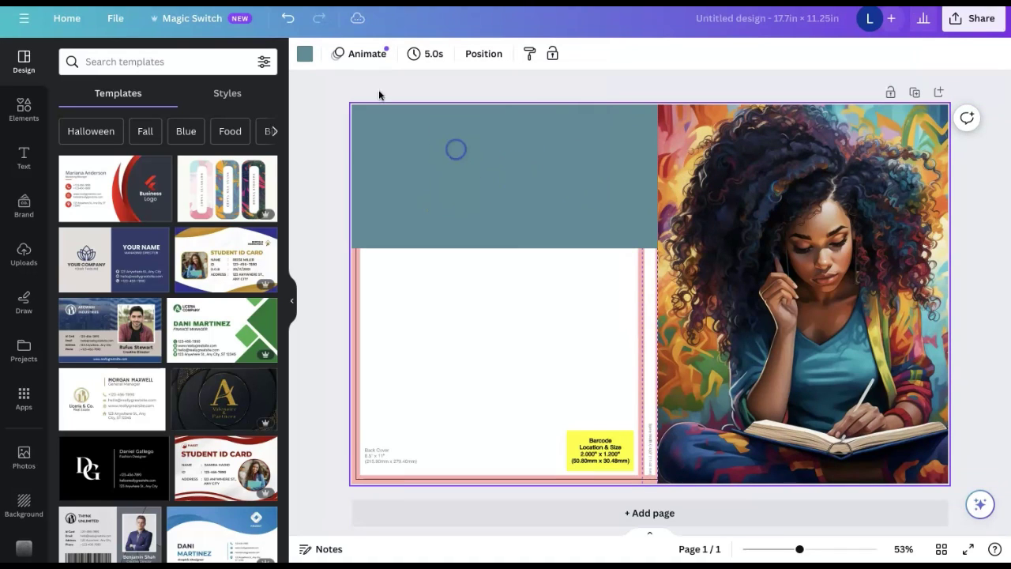
pyautogui.click(303, 56)
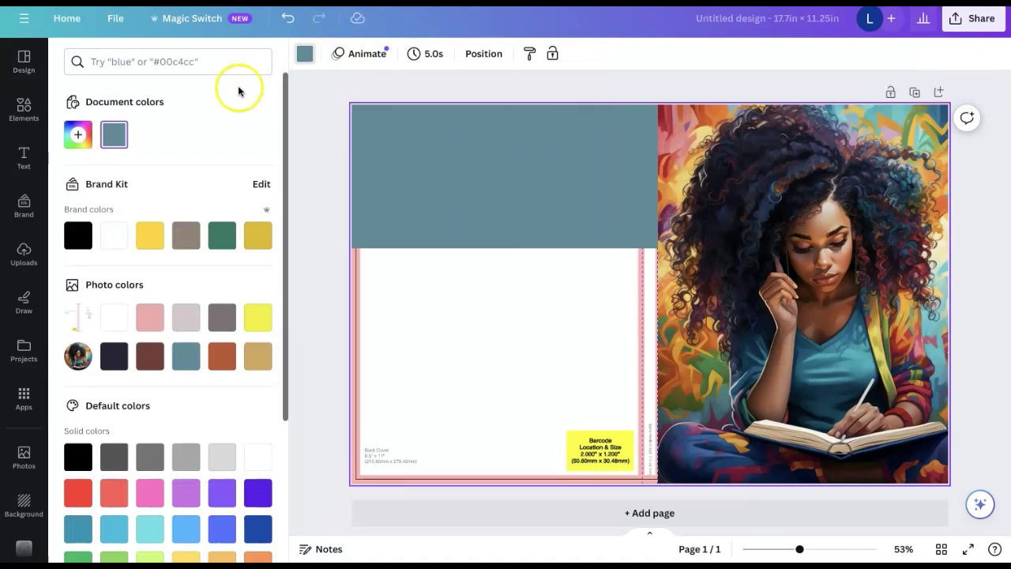
pyautogui.click(77, 136)
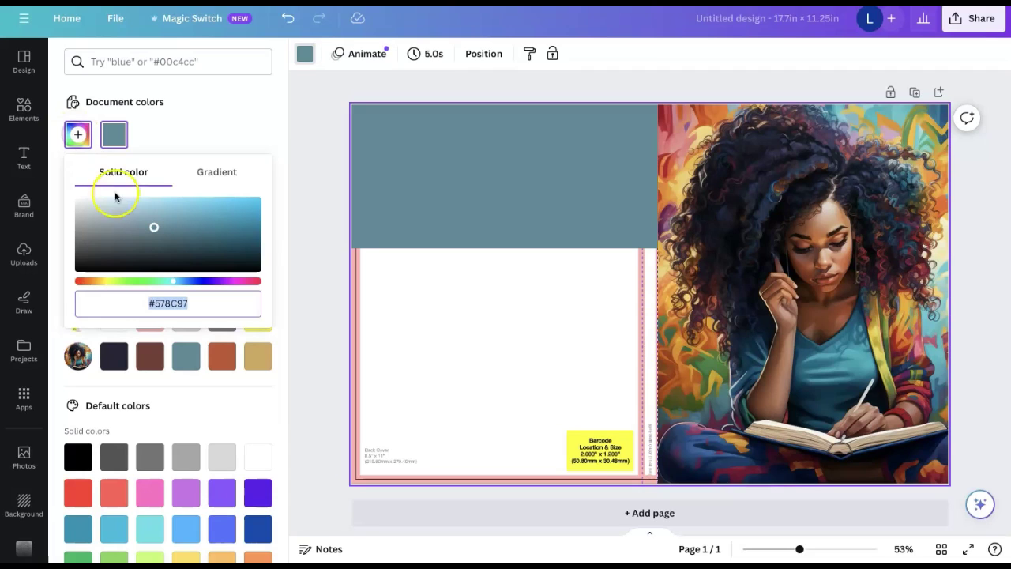
pyautogui.click(223, 170)
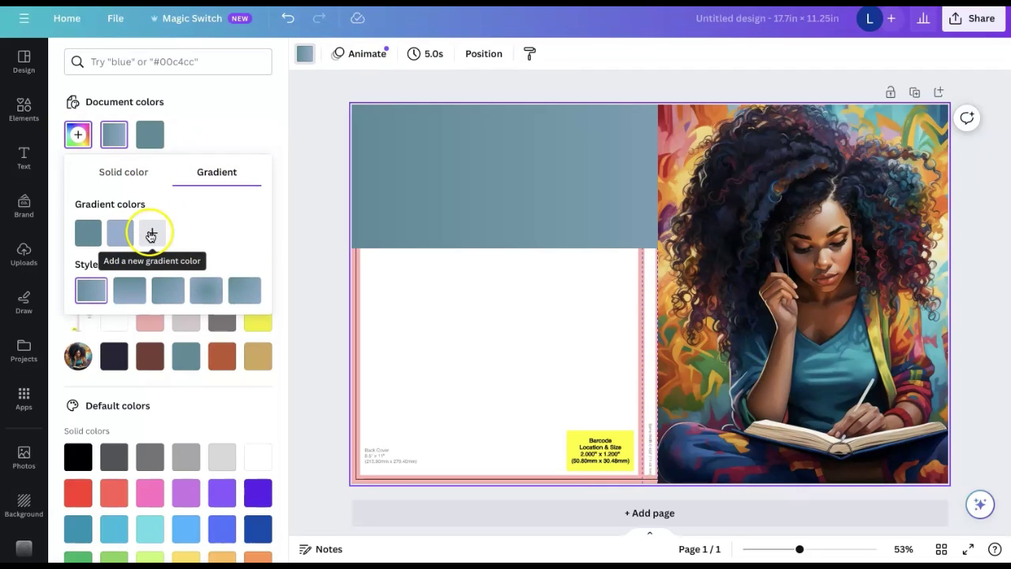
pyautogui.click(219, 103)
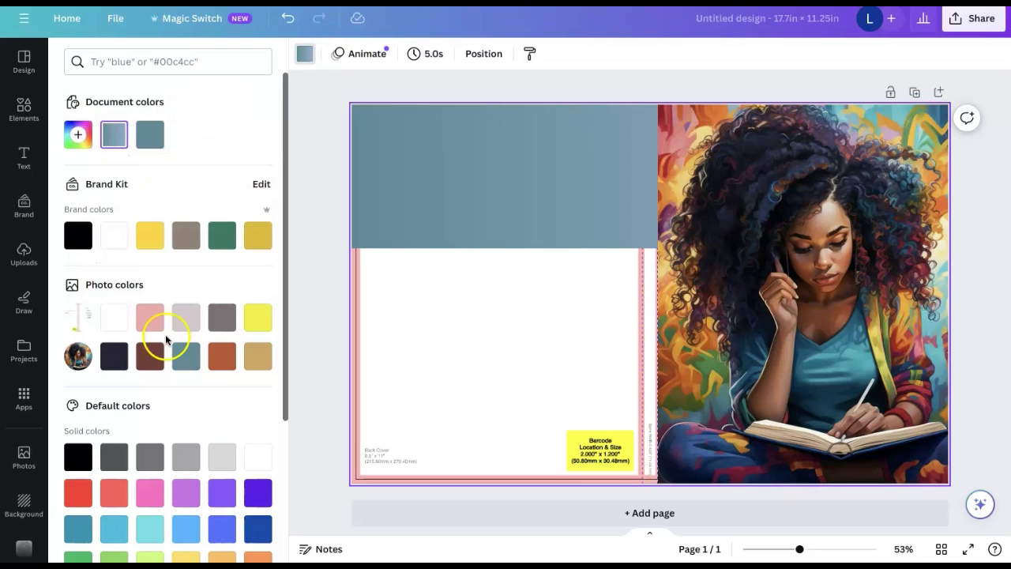
# - Set the page background to the artwork's rust-orange photo color and copy its hex code C05430
pyautogui.click(221, 359)
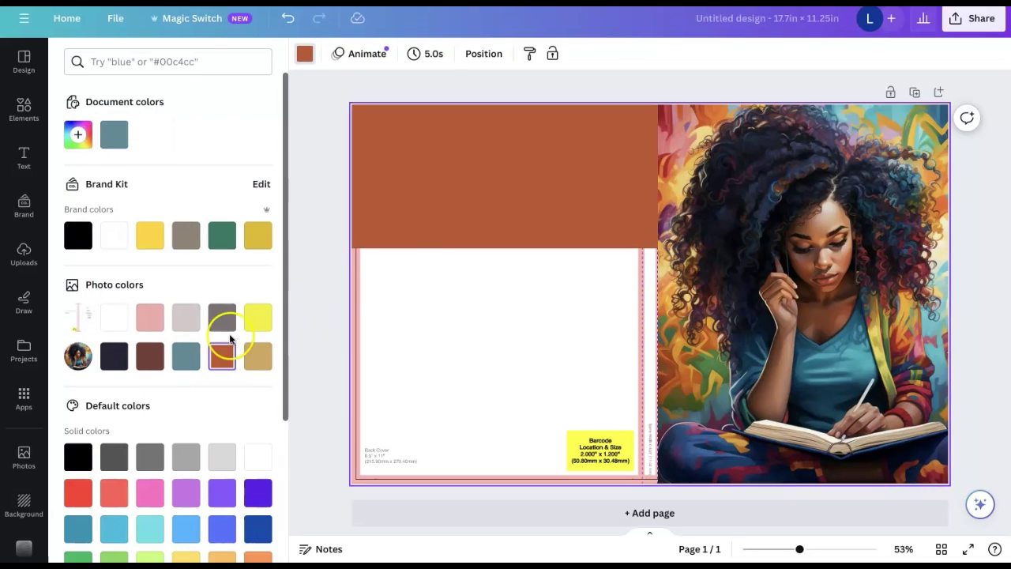
pyautogui.click(78, 134)
pyautogui.click(169, 302)
pyautogui.hotkey('ctrl', 'c')
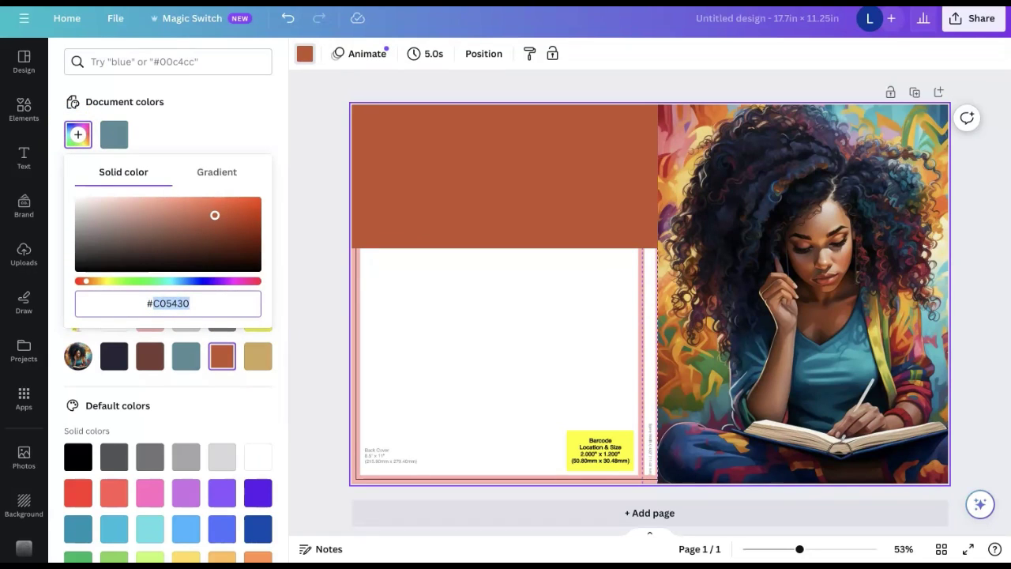
# - Copy the rust-orange hex code C05430 and return the page background to the teal document color
pyautogui.rightClick(96, 304)
pyautogui.click(244, 113)
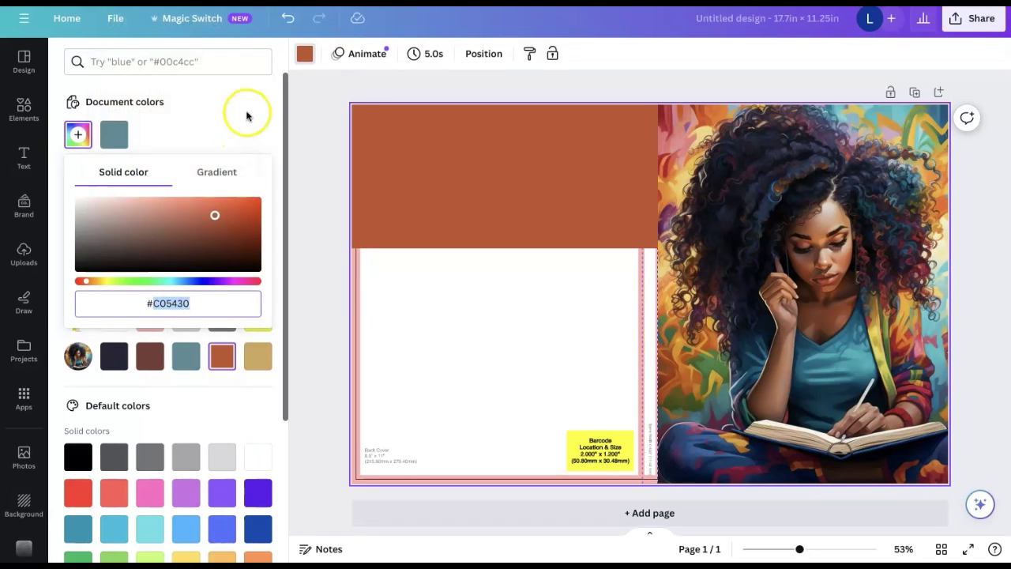
pyautogui.click(244, 111)
pyautogui.click(113, 136)
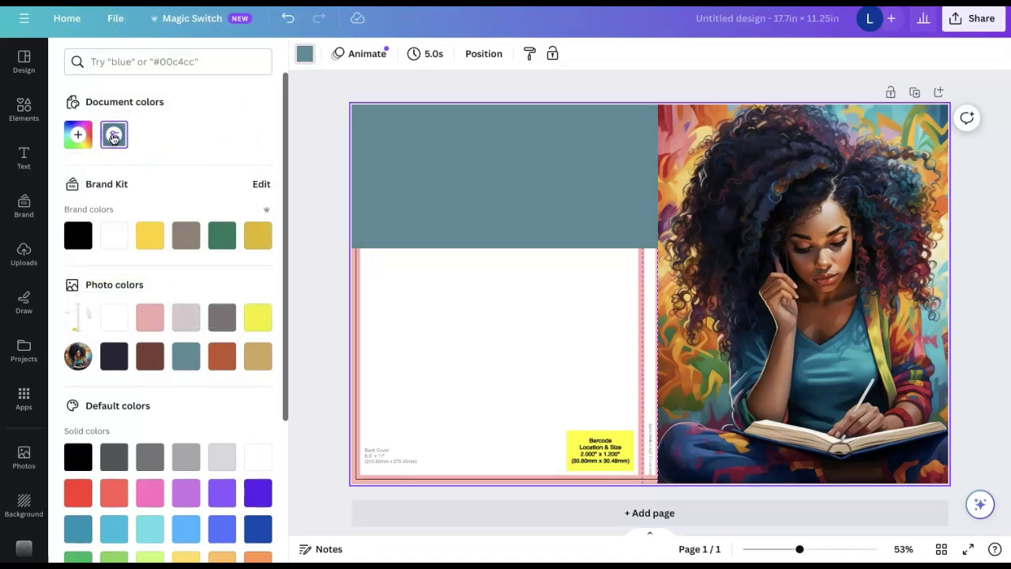
# - Turn the teal page background into a gradient and add C05430 as its third color
pyautogui.click(78, 139)
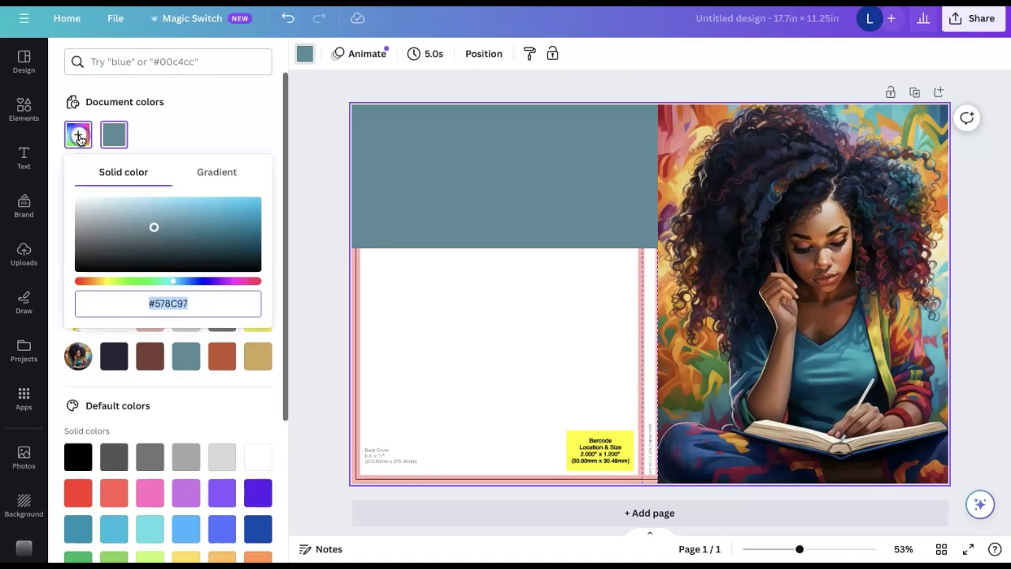
pyautogui.click(217, 175)
pyautogui.click(130, 232)
pyautogui.click(151, 232)
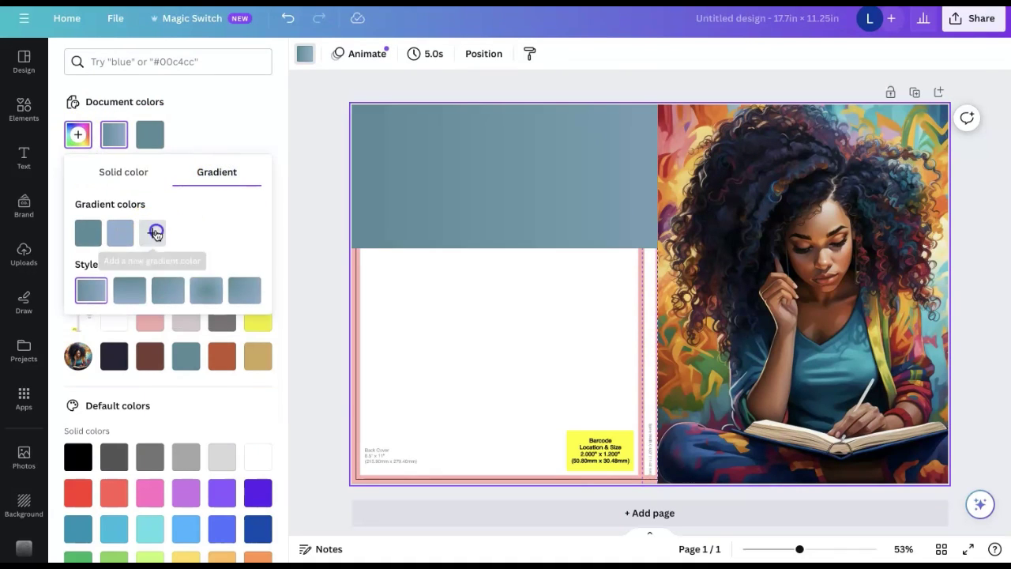
pyautogui.click(202, 382)
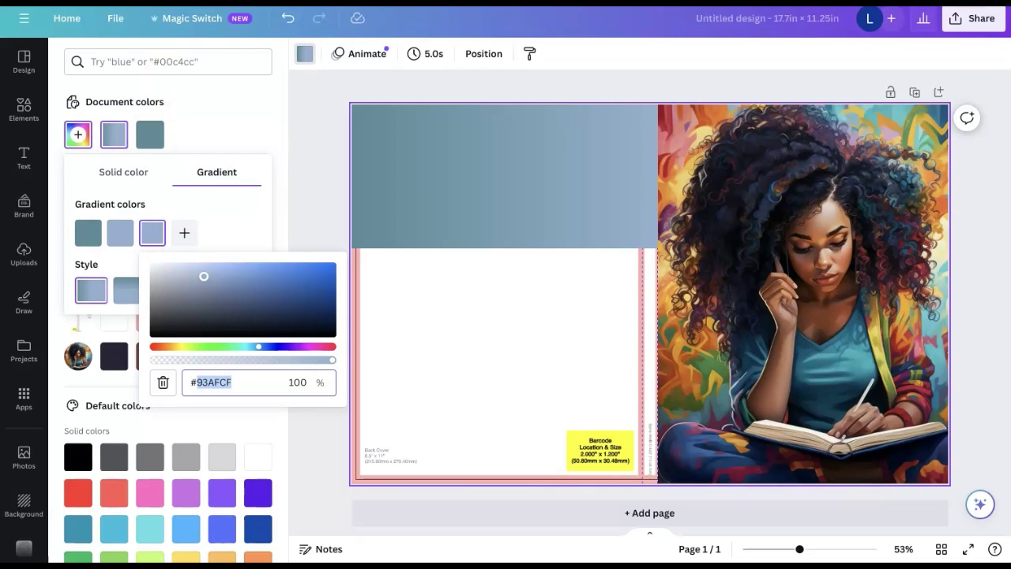
pyautogui.click(110, 0)
pyautogui.click(114, 8)
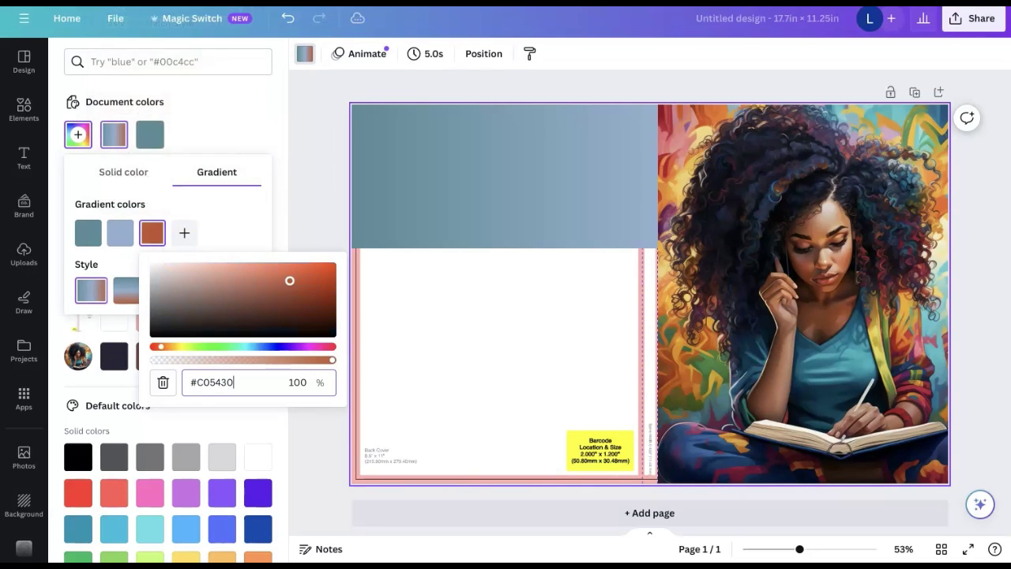
pyautogui.click(230, 207)
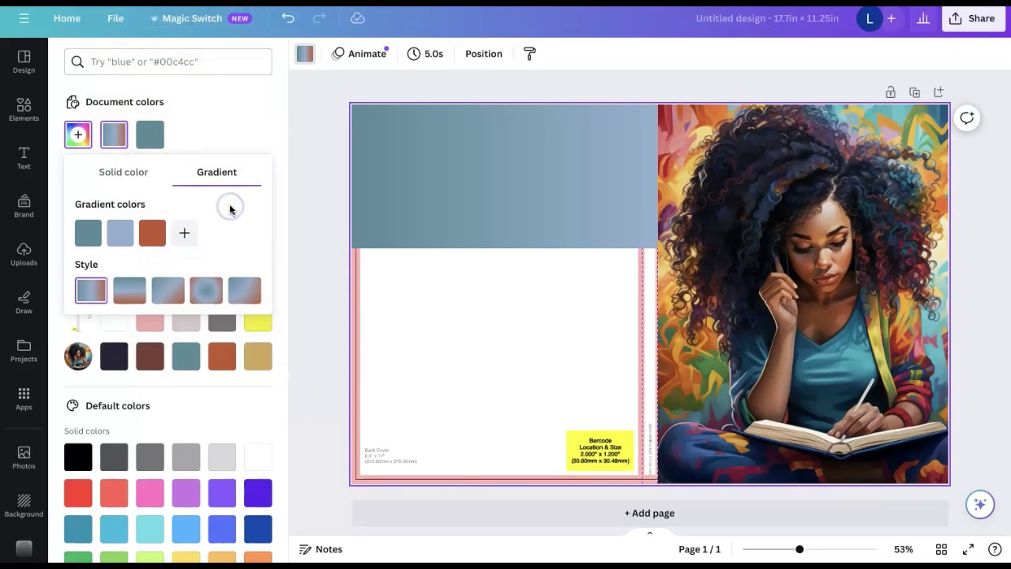
# - Try the 180° linear gradient style and crop the template's outer back-cover side inward to expose the background
pyautogui.click(133, 291)
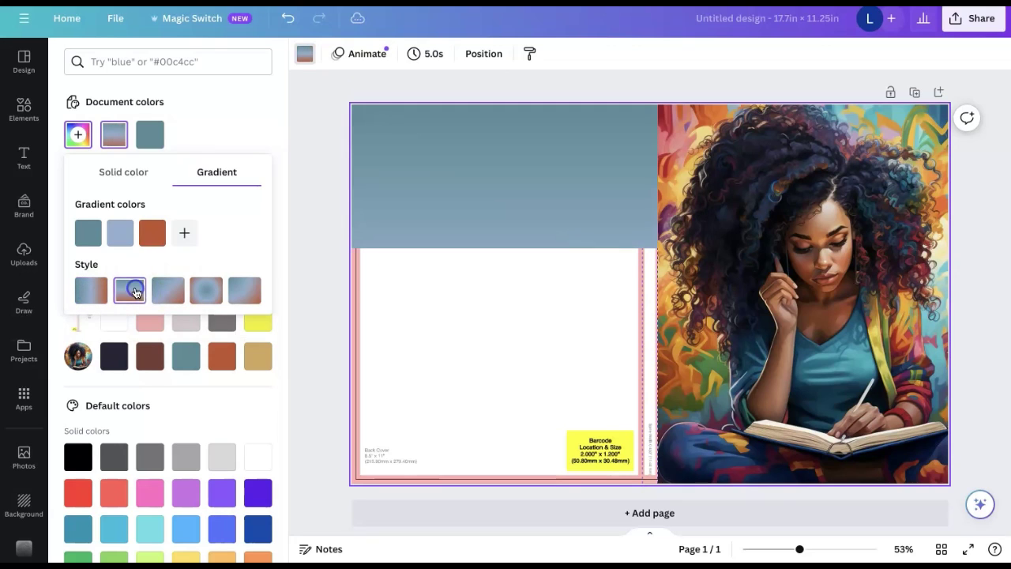
pyautogui.click(362, 294)
pyautogui.moveTo(350, 361); pyautogui.dragTo(562, 348)
pyautogui.click(401, 173)
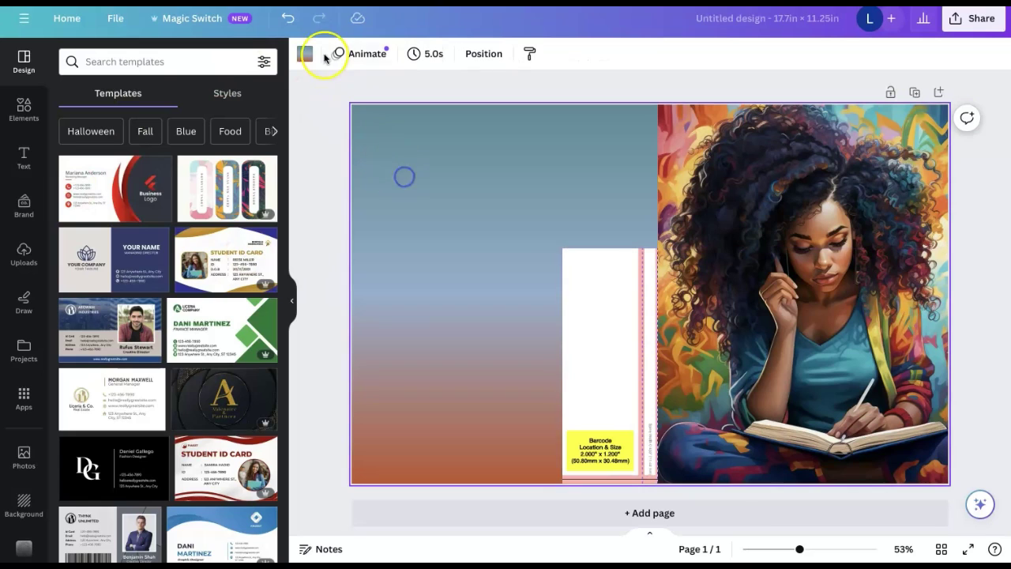
# - Compare the diagonal and corner gradient styles for the page background and apply the centered circular gradient
pyautogui.click(305, 53)
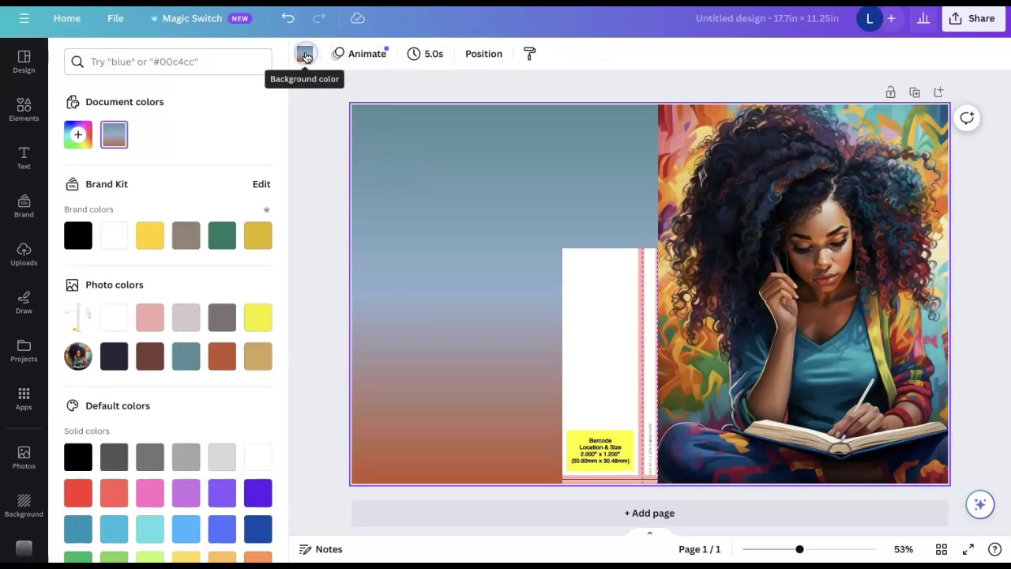
pyautogui.click(114, 134)
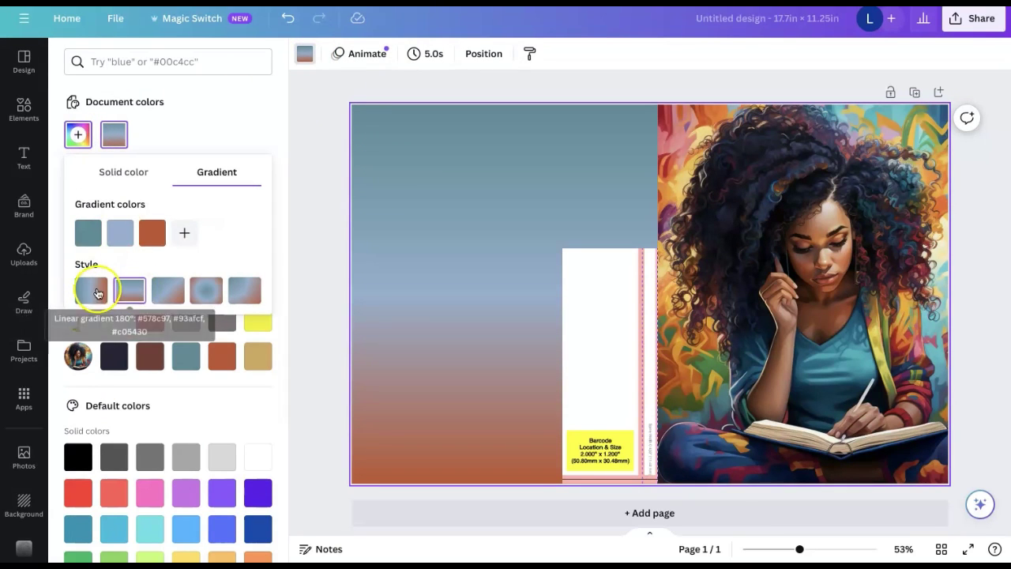
pyautogui.click(164, 291)
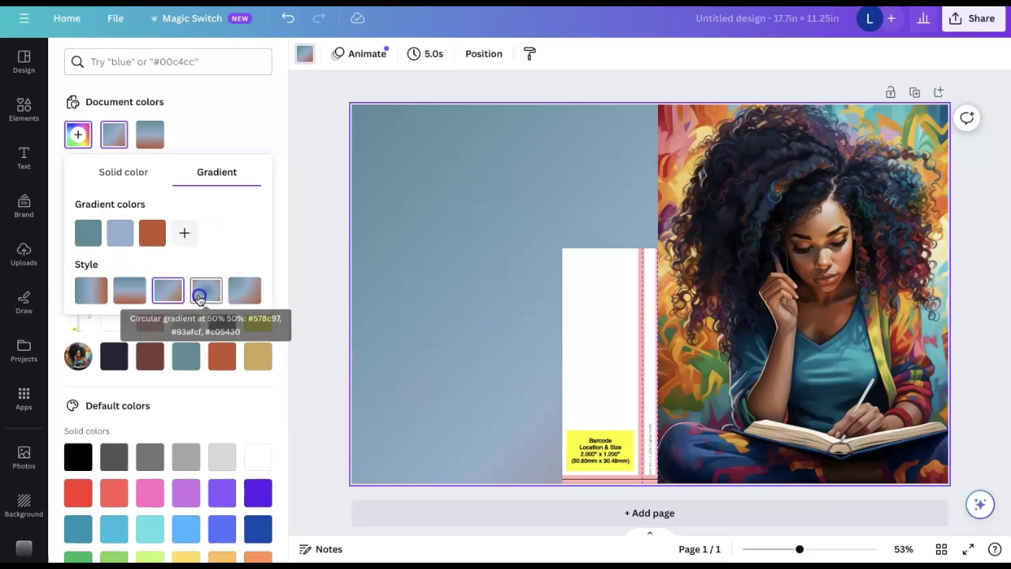
pyautogui.click(201, 293)
pyautogui.click(245, 294)
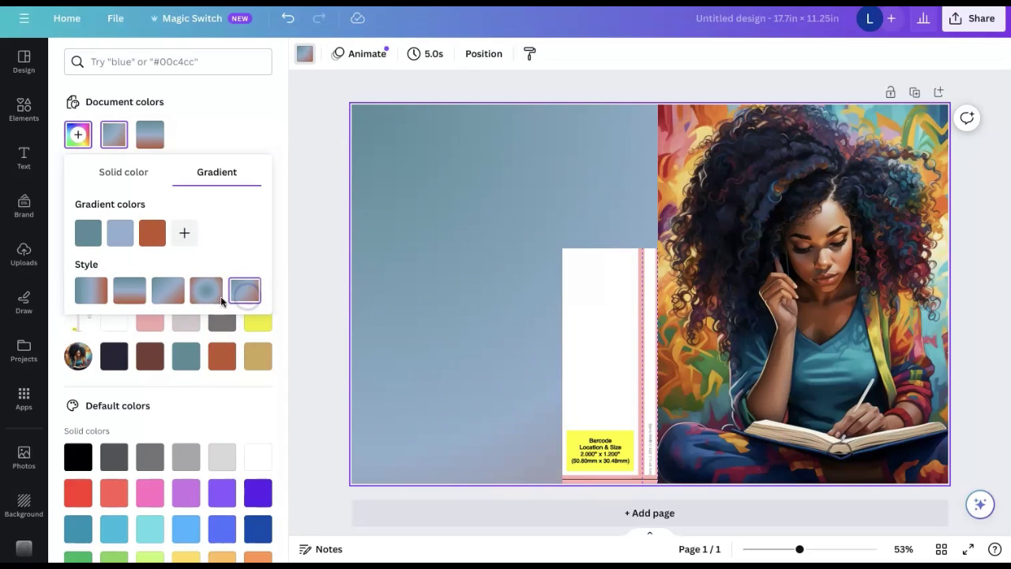
pyautogui.click(209, 296)
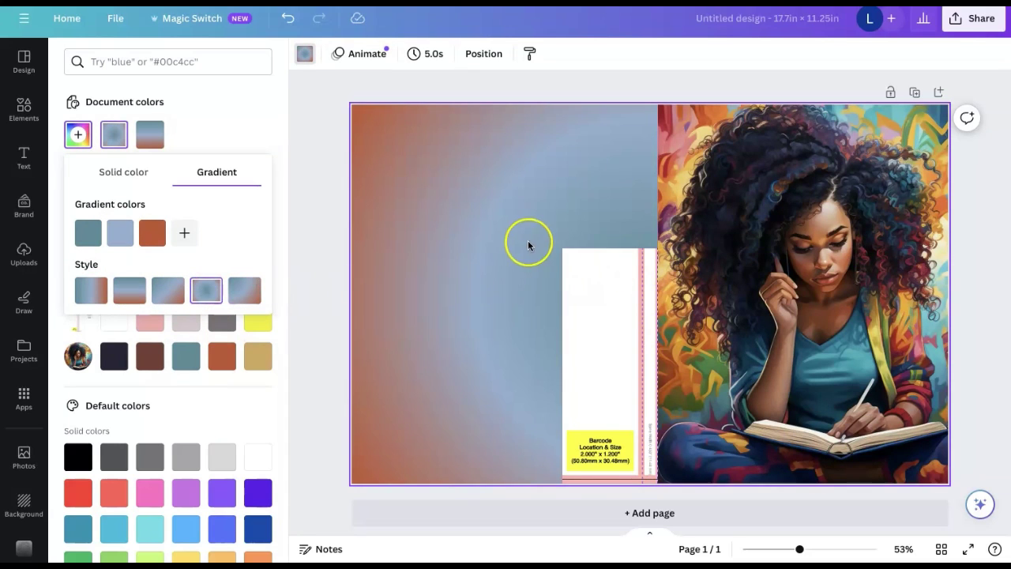
# - Uncrop the KDP template's outer back-cover side and upper edge so it covers the full page
pyautogui.click(585, 313)
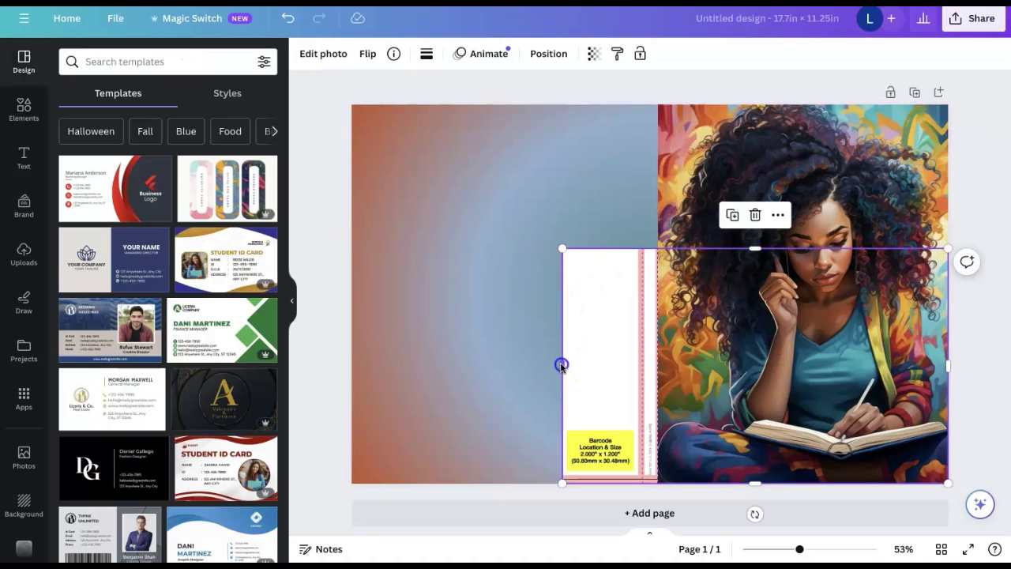
pyautogui.moveTo(561, 365); pyautogui.dragTo(350, 365)
pyautogui.click(305, 208)
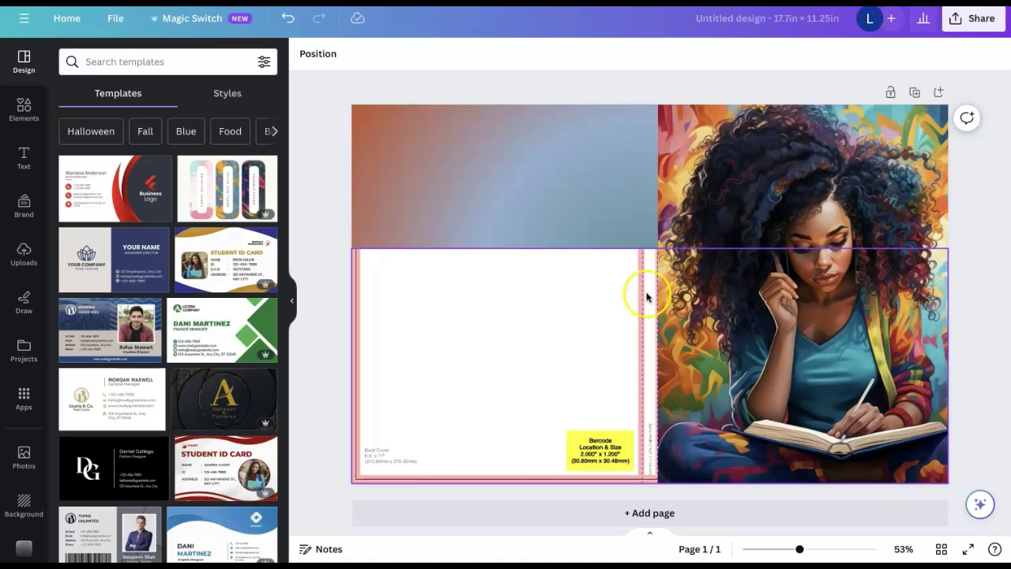
pyautogui.click(622, 273)
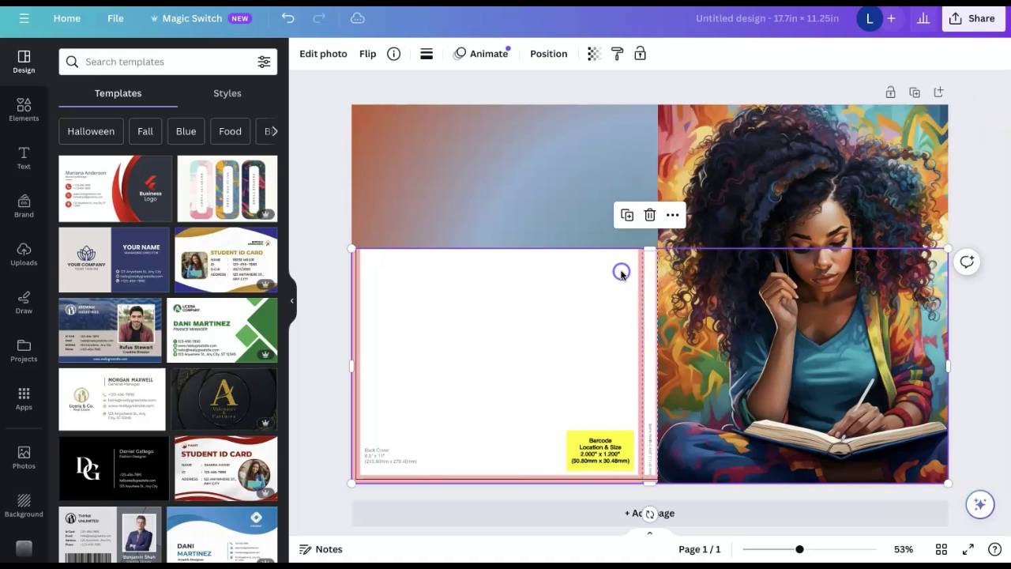
pyautogui.moveTo(650, 248); pyautogui.dragTo(640, 107)
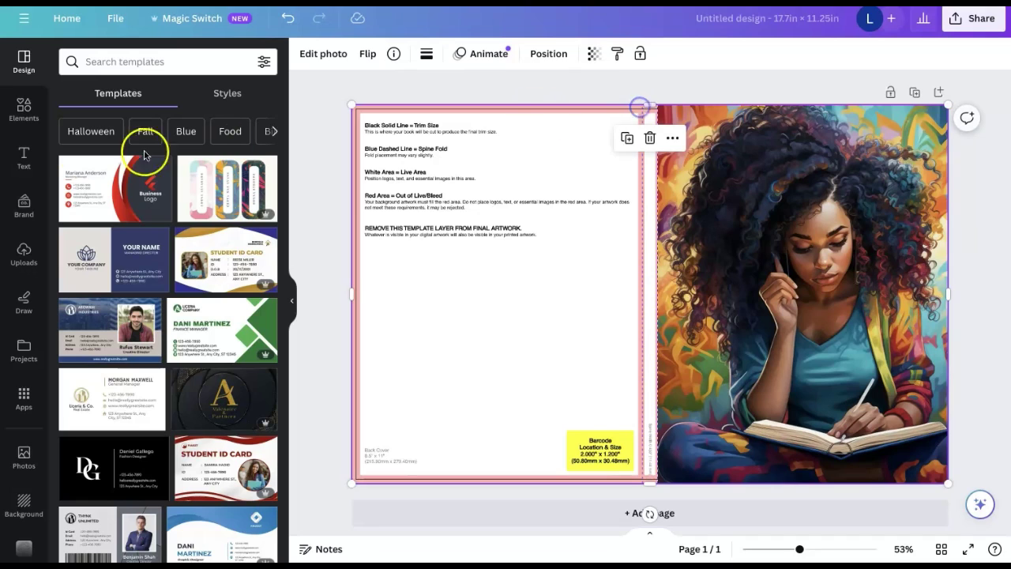
# - Add a subheading text reading "Pretty Girl Notebook"
pyautogui.click(24, 158)
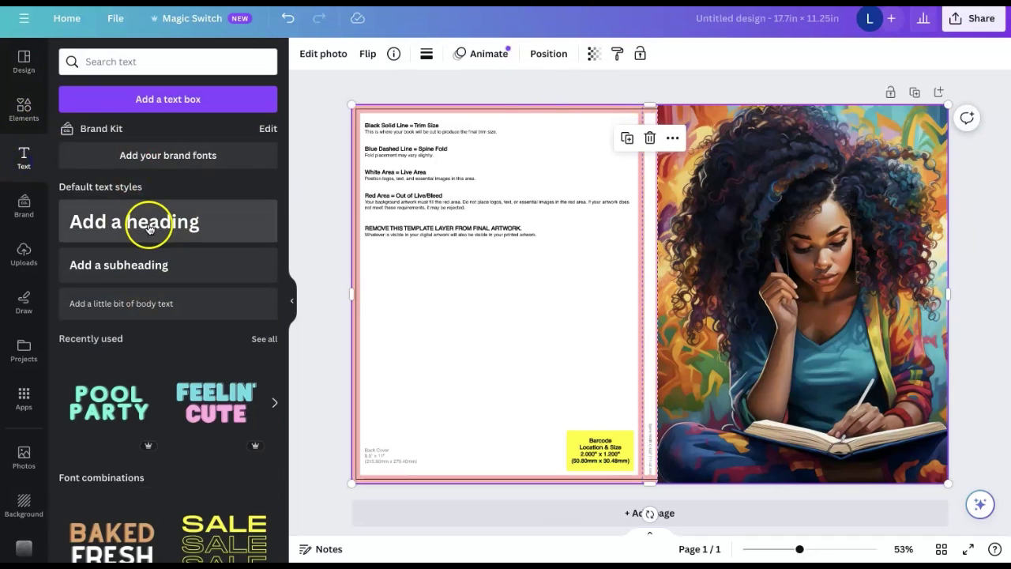
pyautogui.click(154, 263)
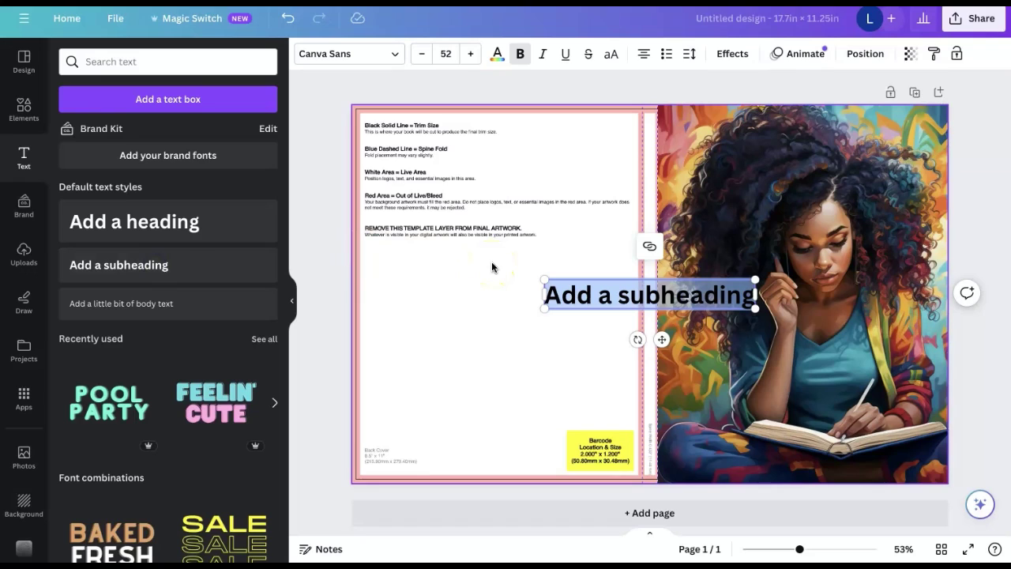
pyautogui.press('BackSpace')
pyautogui.write('Prett')
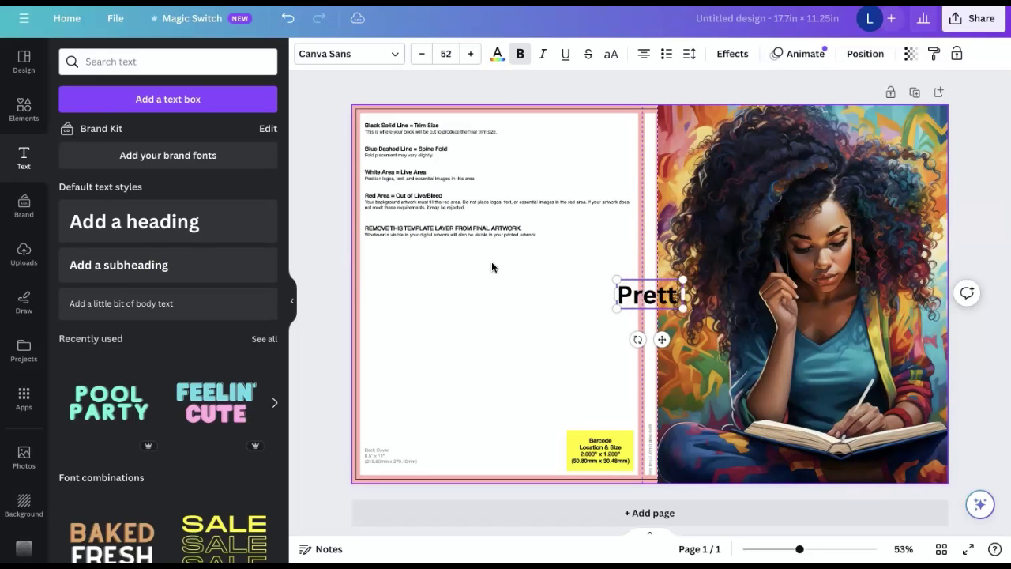
pyautogui.write('y Girl Bot')
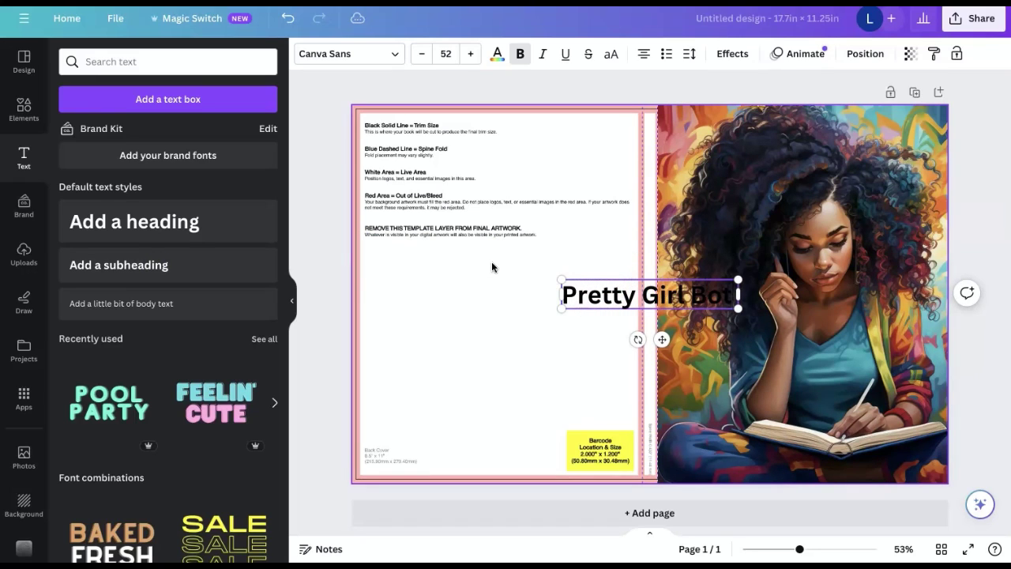
pyautogui.press('BackSpace')
pyautogui.press('BackSpace')
pyautogui.press('BackSpace')
pyautogui.write('Note')
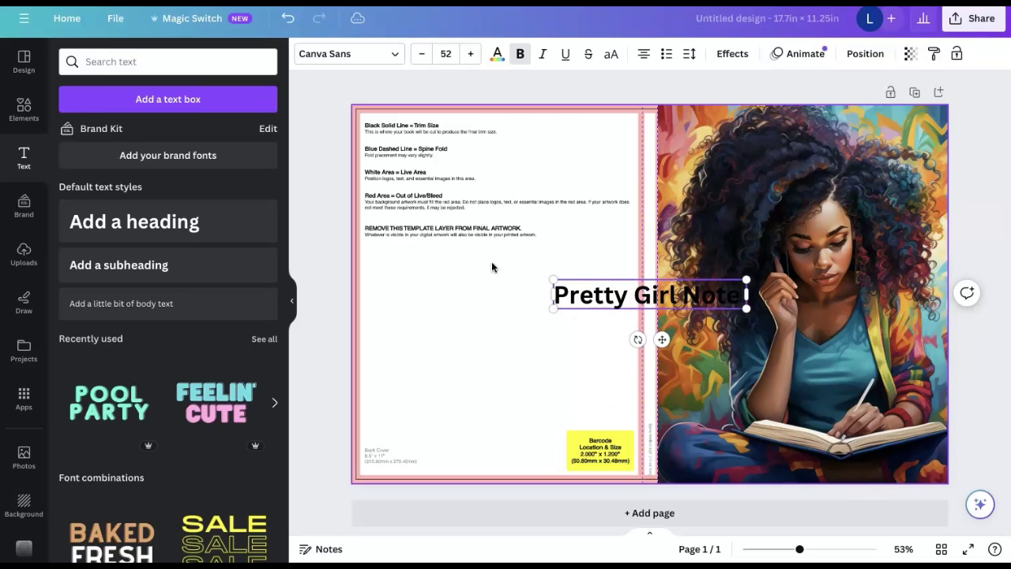
pyautogui.write('book')
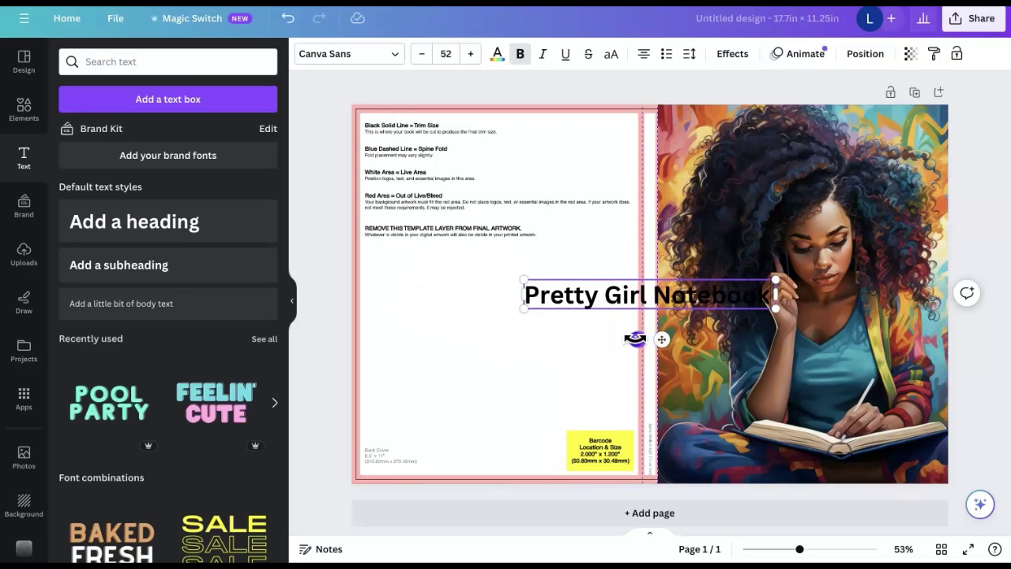
# - Rotate the title text to run vertically along the spine, shrink it to fit, and set its font size to 12
pyautogui.moveTo(637, 339); pyautogui.dragTo(659, 292)
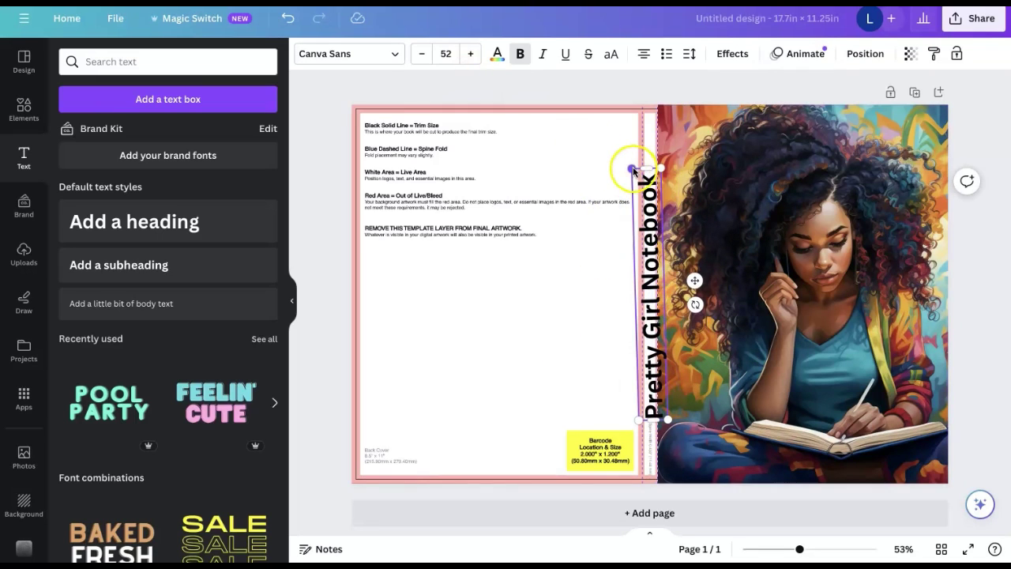
pyautogui.moveTo(631, 169); pyautogui.dragTo(668, 285)
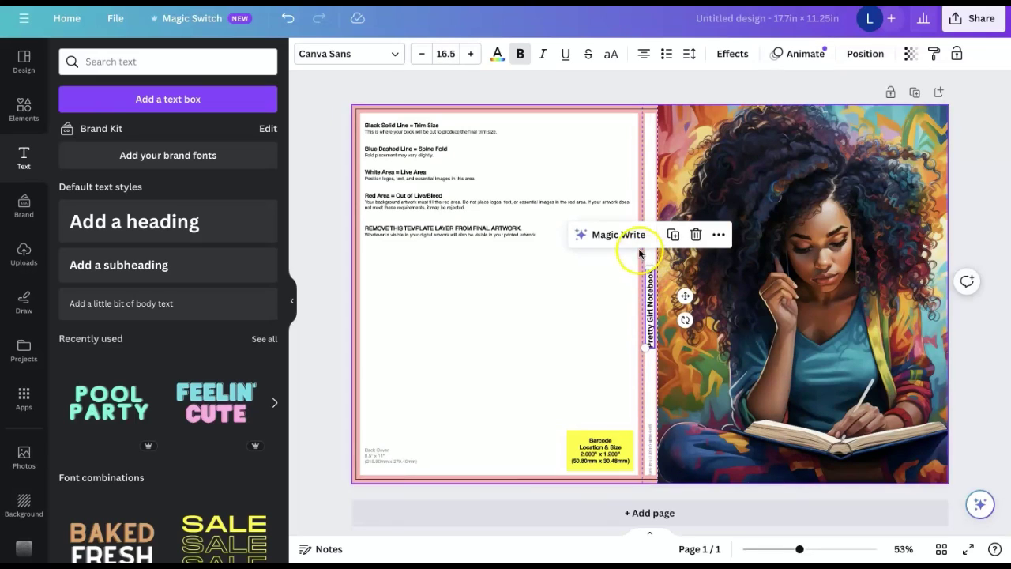
pyautogui.click(447, 53)
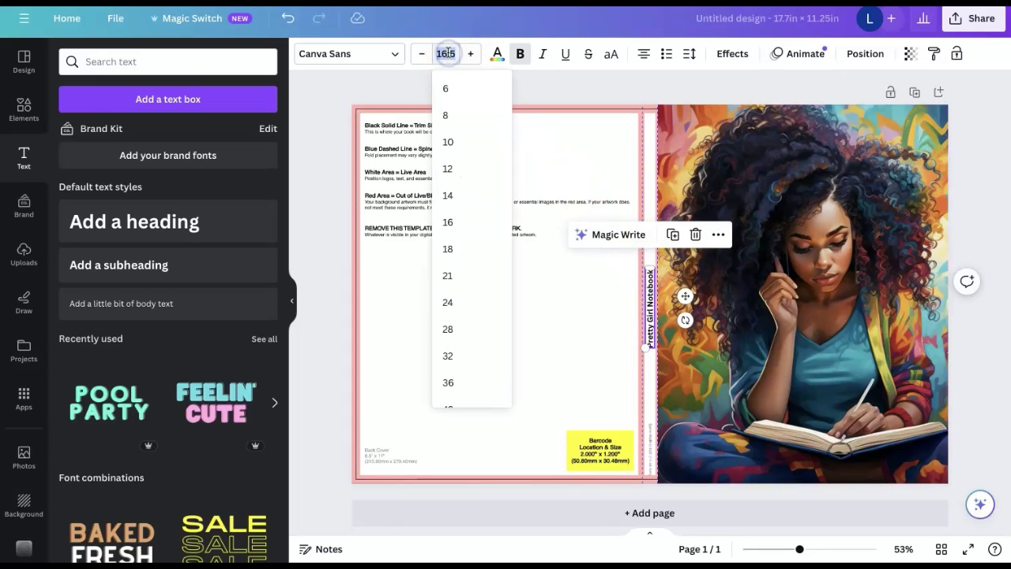
pyautogui.write('12')
pyautogui.press('Return')
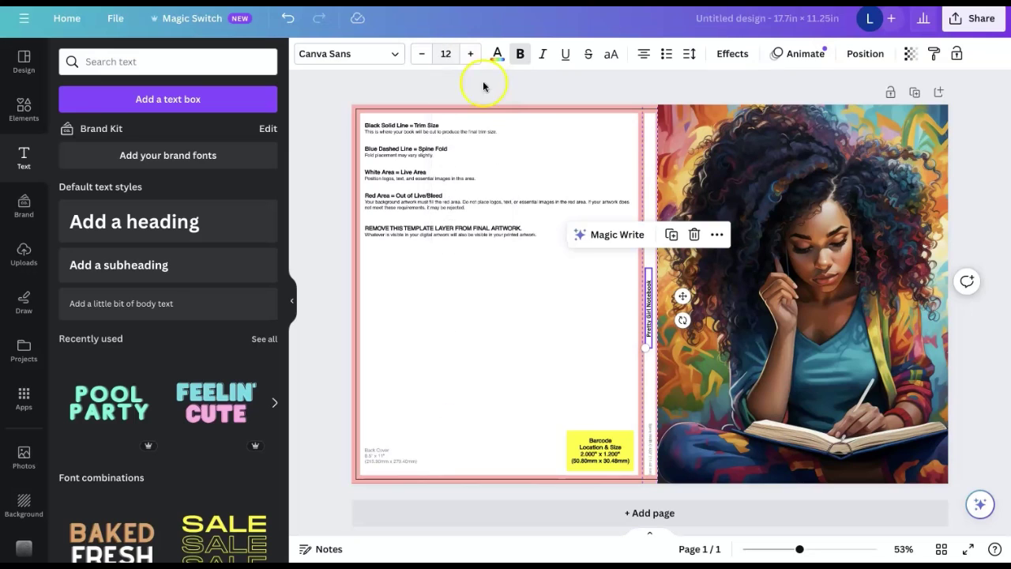
pyautogui.click(582, 303)
pyautogui.click(650, 316)
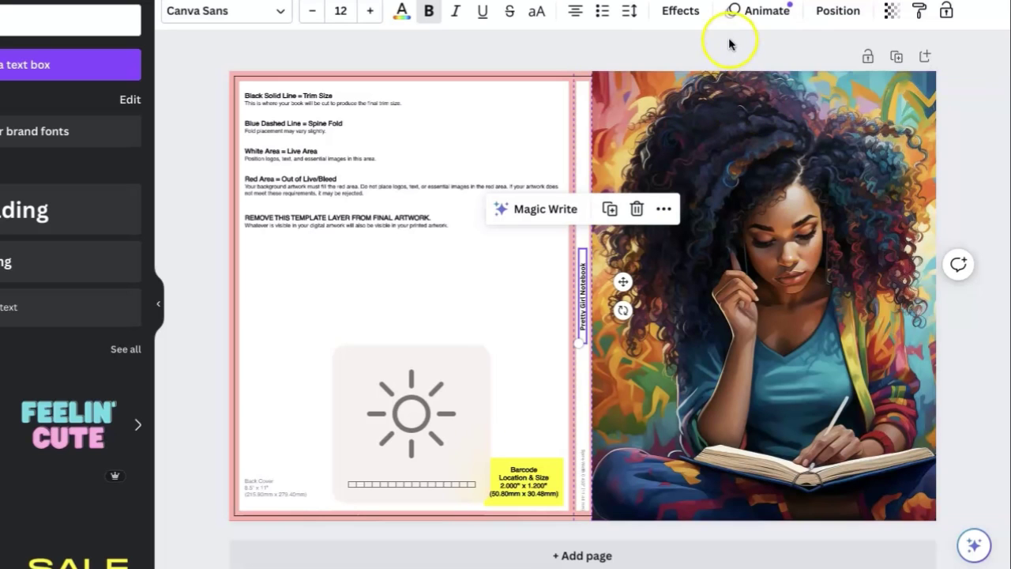
# - Delete the KDP template image from the first page's cover
pyautogui.click(722, 40)
pyautogui.click(344, 298)
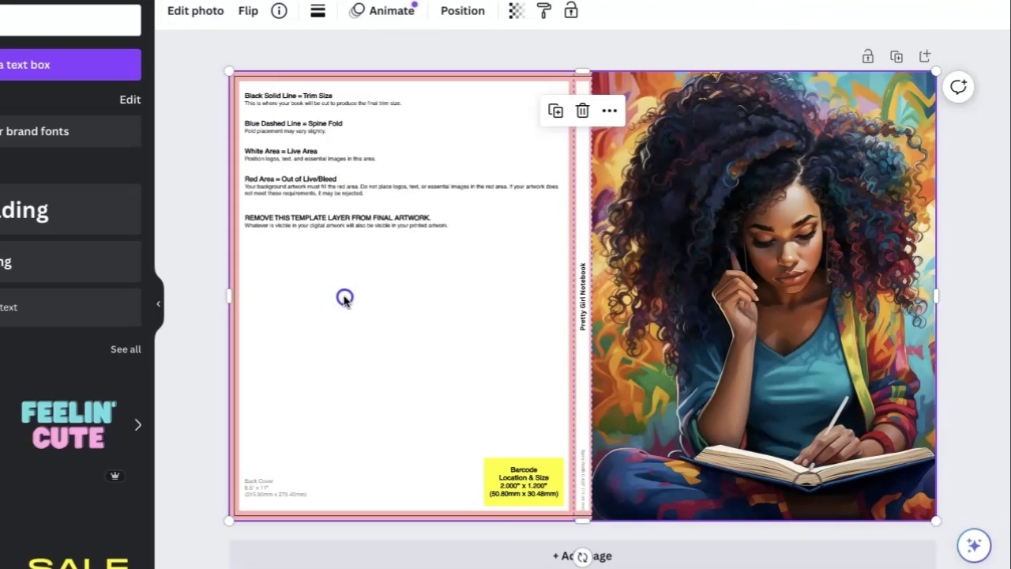
pyautogui.press('Delete')
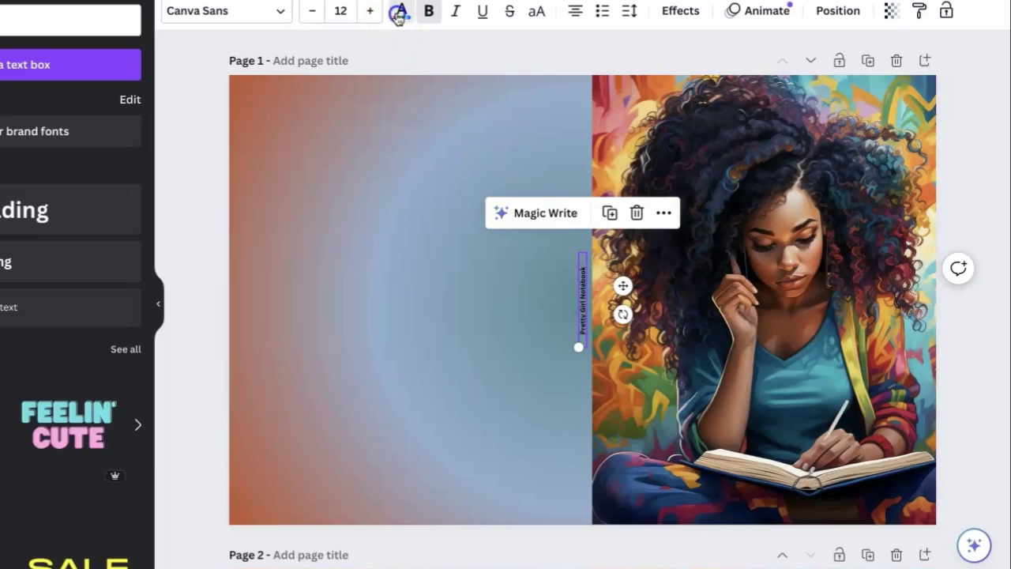
# - Try the artwork's tan and teal photo colors on the spine text, ending on the dark reddish brown
pyautogui.click(400, 12)
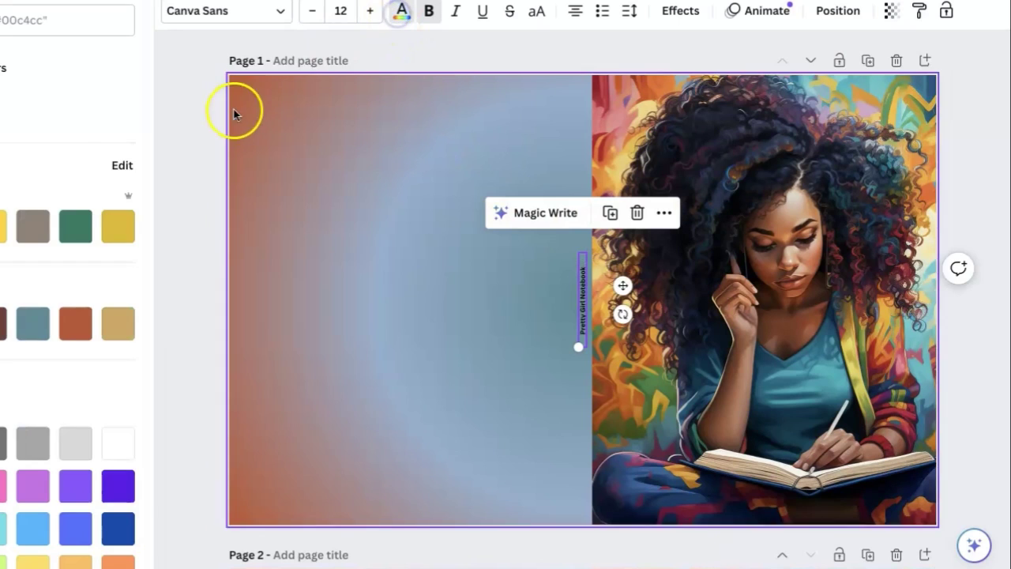
pyautogui.click(112, 321)
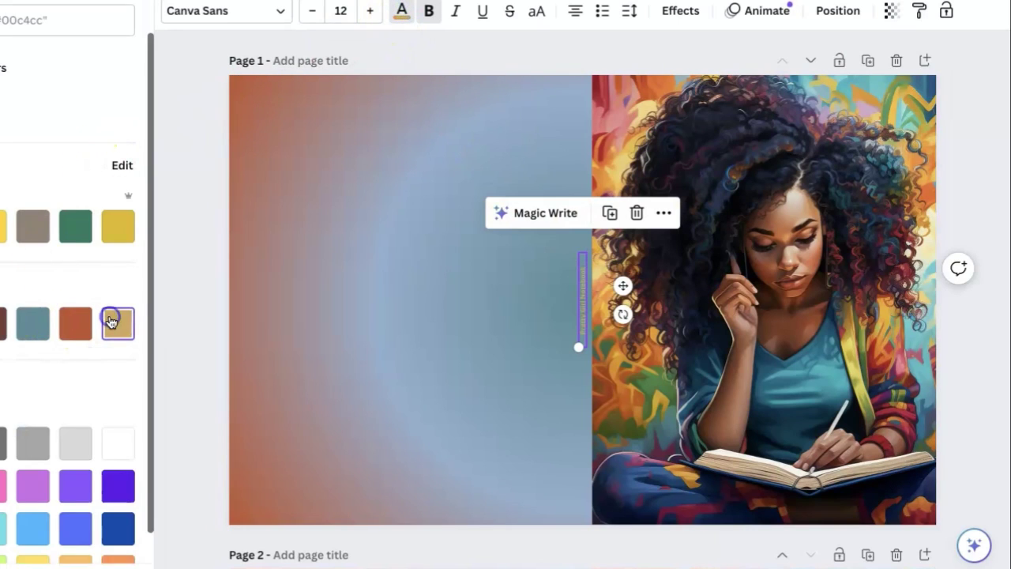
pyautogui.click(43, 327)
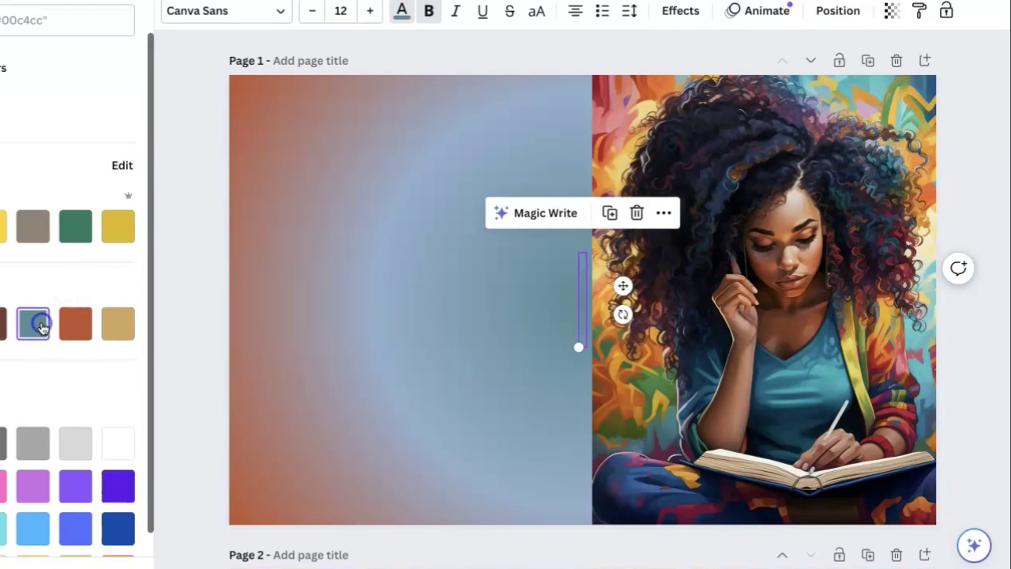
pyautogui.click(3, 330)
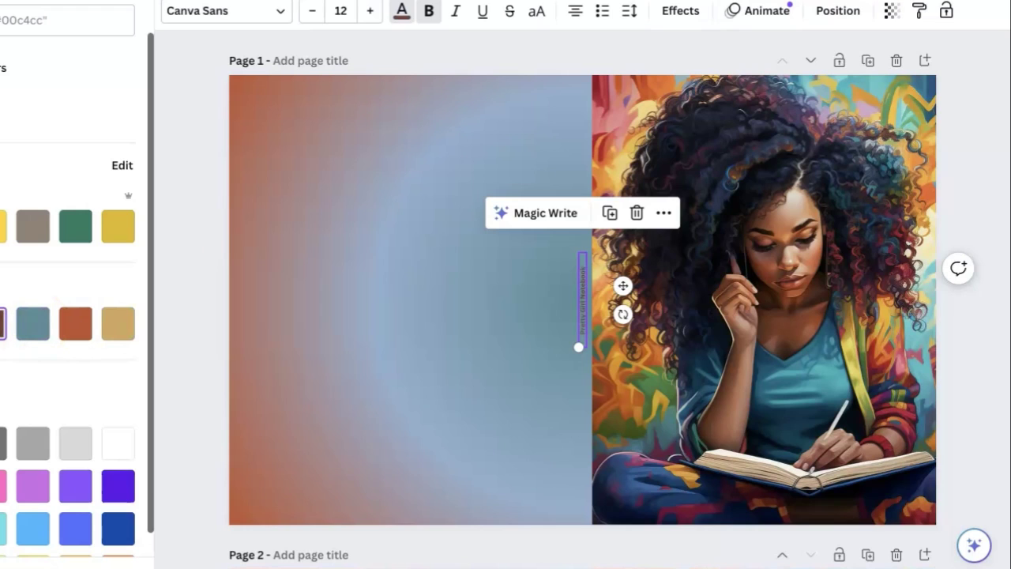
# - Duplicate the spine title onto the back cover, horizontally oriented, and reword the copy as "Beautiful Girl You Can Do Amazing Things"
pyautogui.click(208, 331)
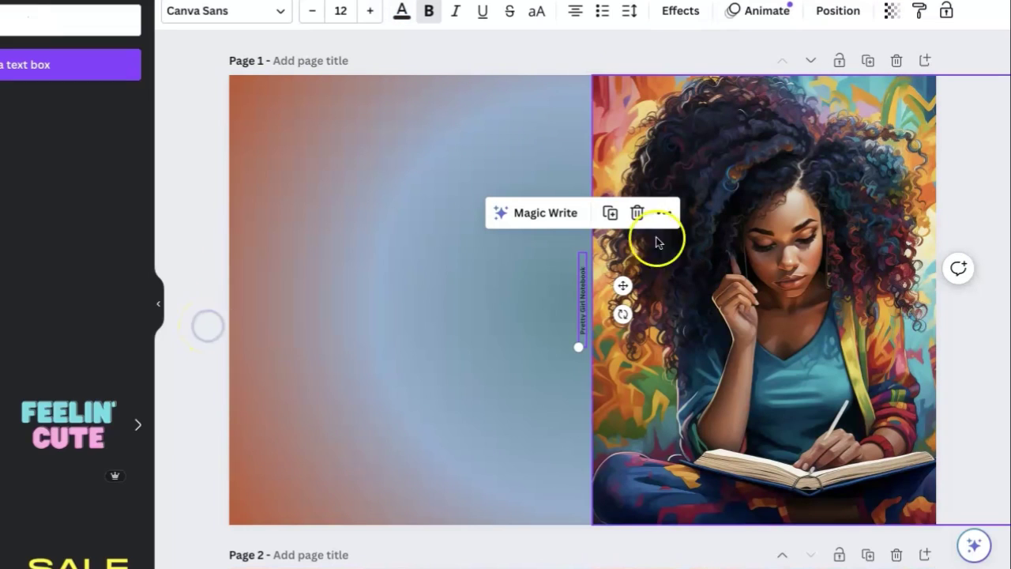
pyautogui.click(610, 213)
pyautogui.moveTo(582, 323); pyautogui.dragTo(433, 275)
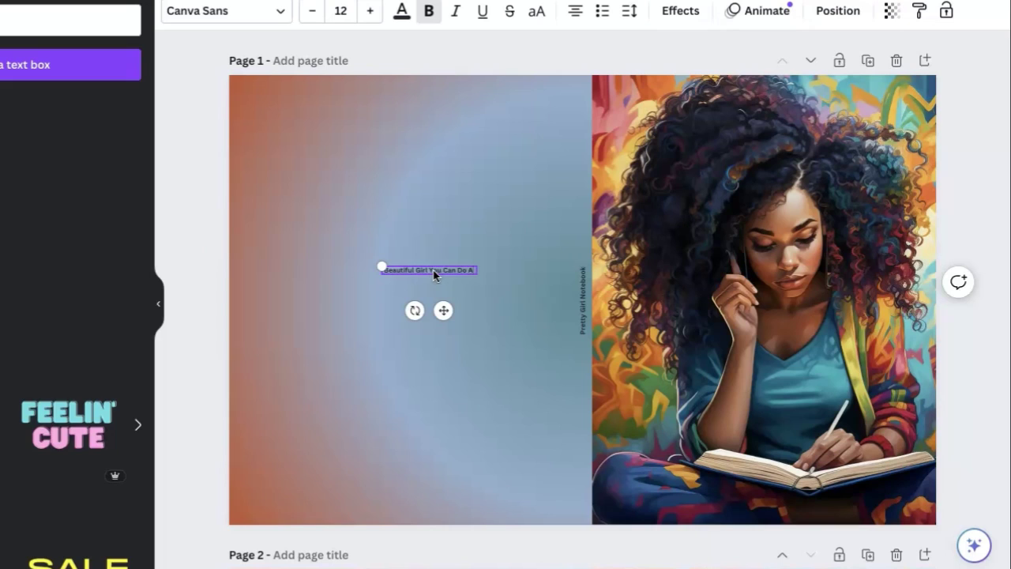
pyautogui.write('Amazing Things')
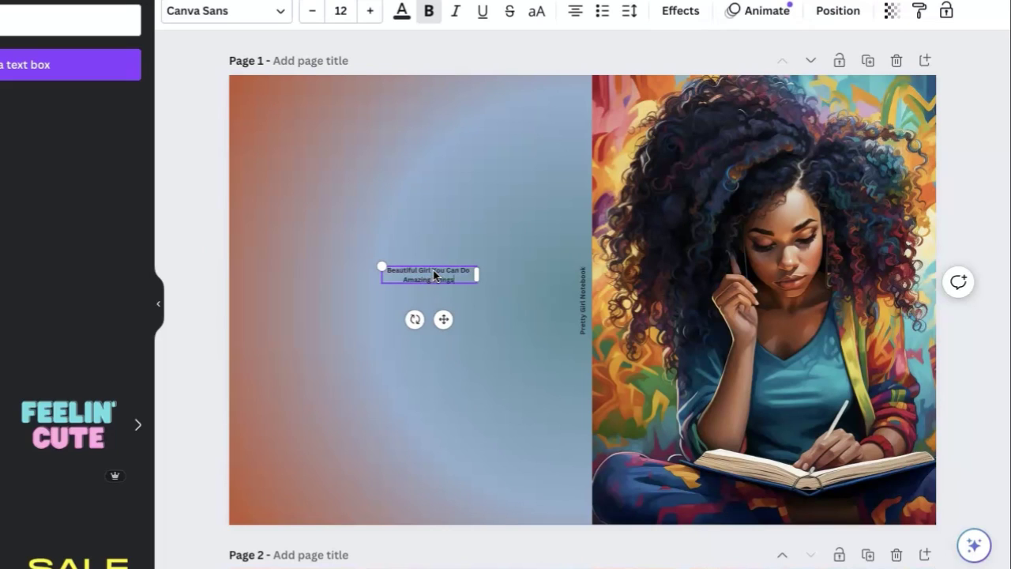
# - Enlarge the back-cover quote to about size 26.6 and move it to the middle of the back cover
pyautogui.moveTo(383, 266); pyautogui.dragTo(269, 229)
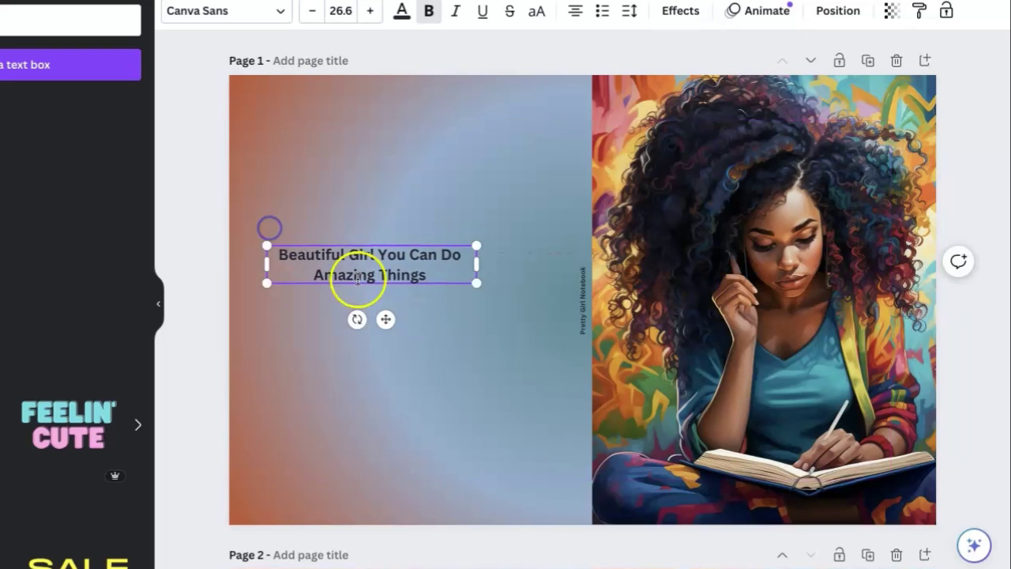
pyautogui.click(422, 366)
pyautogui.moveTo(376, 267); pyautogui.dragTo(414, 348)
# - Try the Amsterdam Two, Advetime and Benedict fonts on the back-cover quote
pyautogui.click(232, 12)
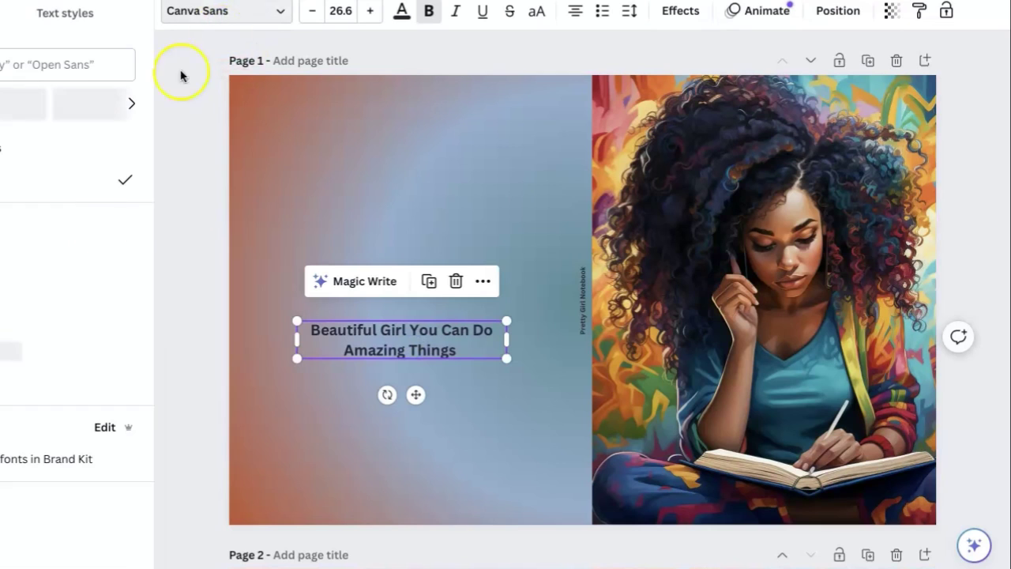
pyautogui.click(26, 385)
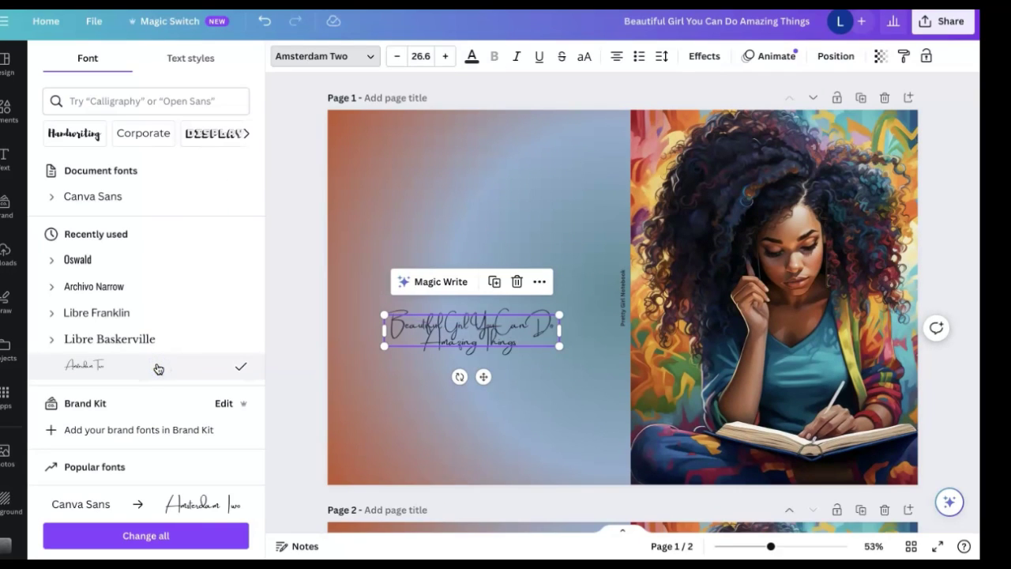
pyautogui.click(471, 390)
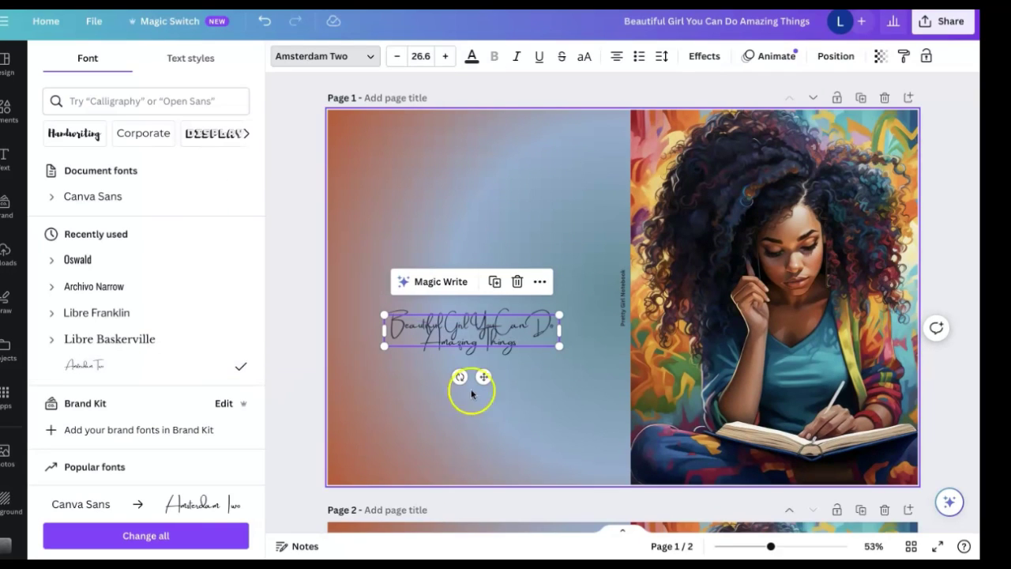
pyautogui.click(518, 408)
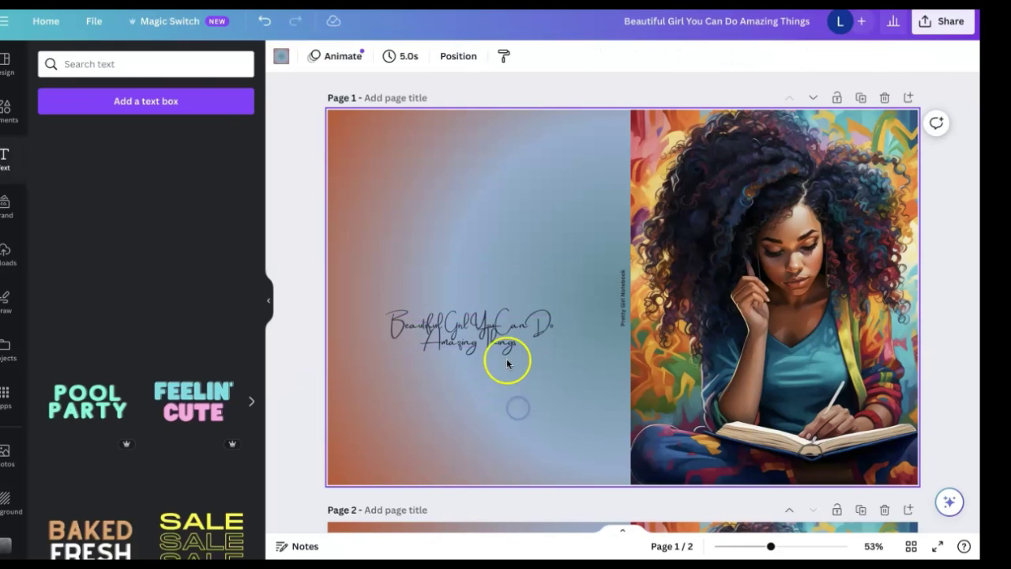
pyautogui.click(502, 346)
pyautogui.click(348, 60)
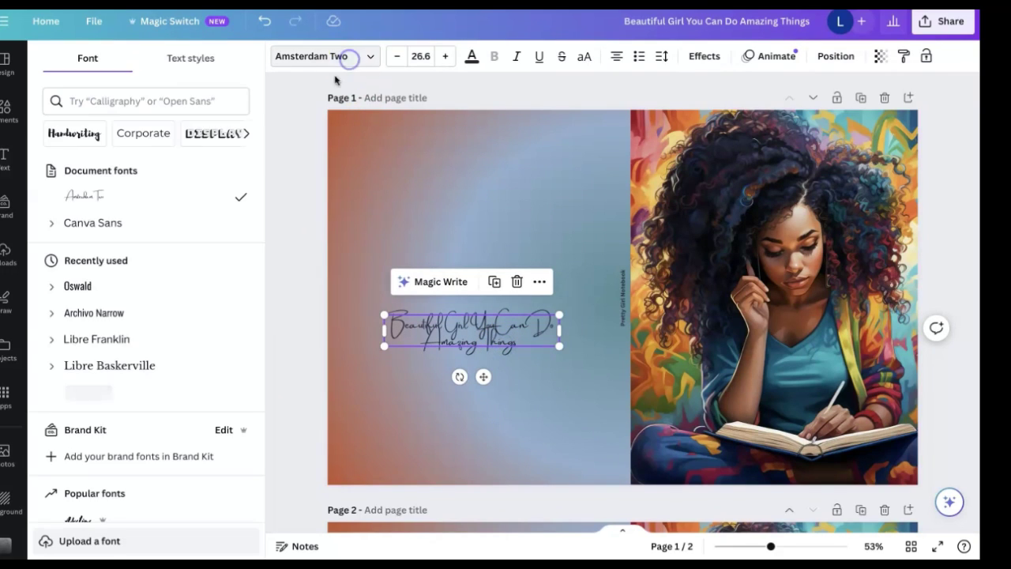
pyautogui.click(163, 519)
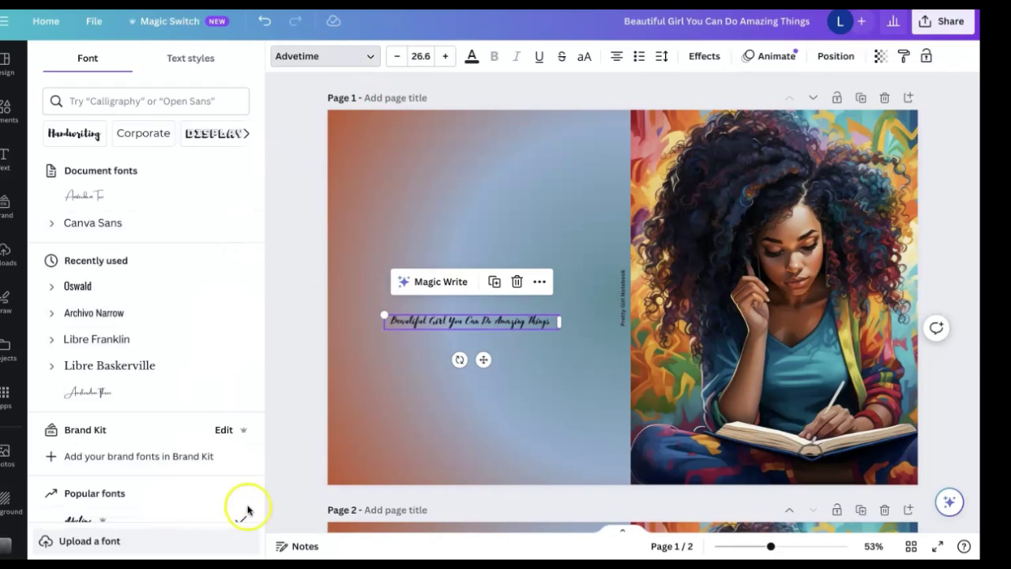
pyautogui.scroll(-6, 253, 474)
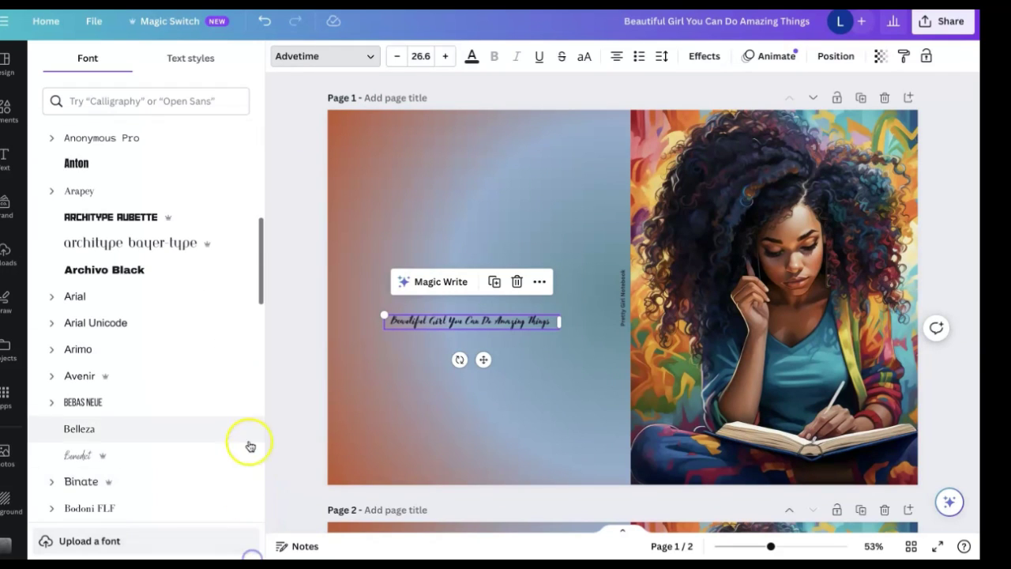
pyautogui.click(176, 455)
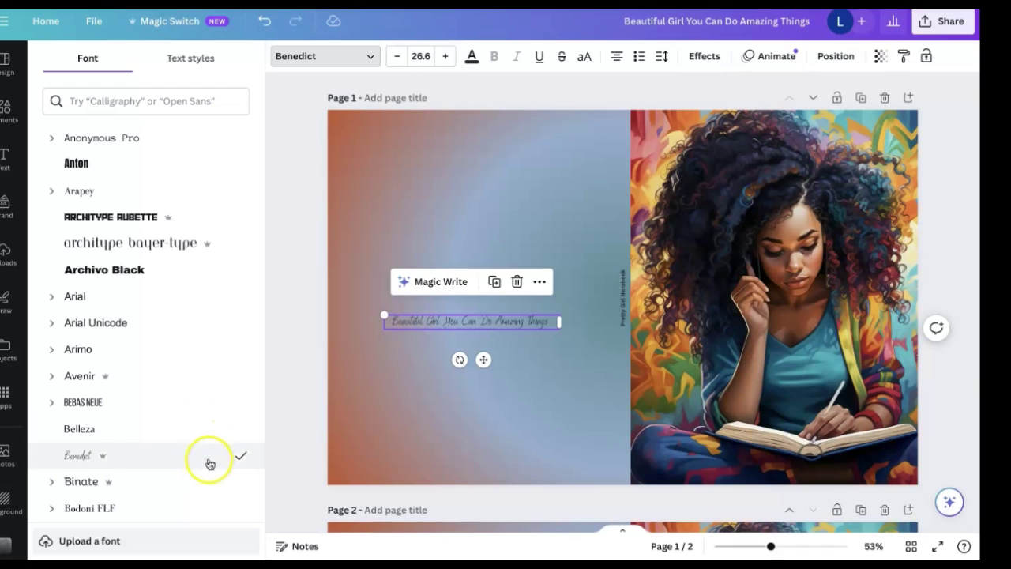
# - Search the fonts for "cursive", apply Feeling Passionate to the quote, and enlarge it to about size 32.7, centred on the back cover
pyautogui.click(149, 94)
pyautogui.write('cursive')
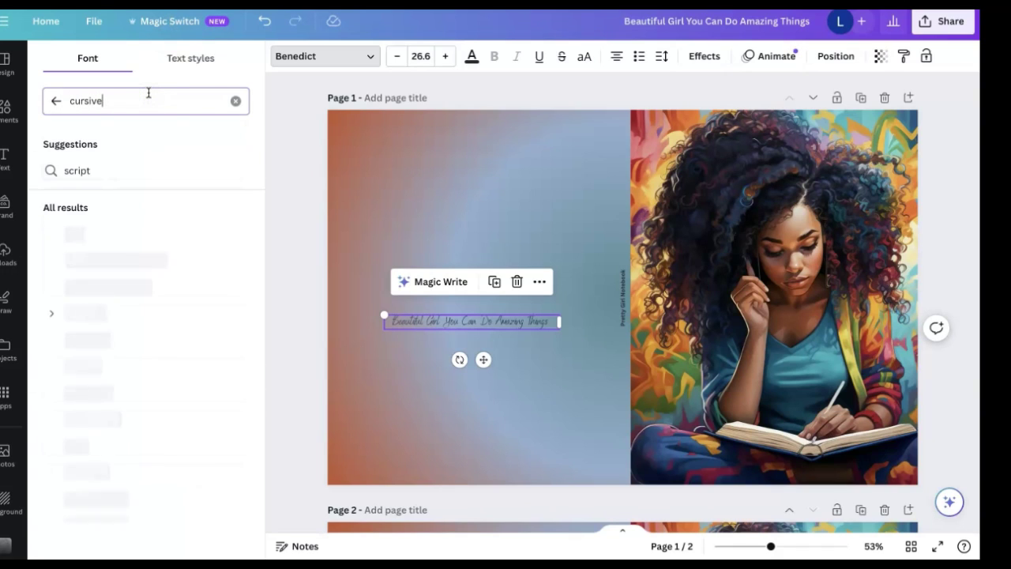
pyautogui.click(124, 286)
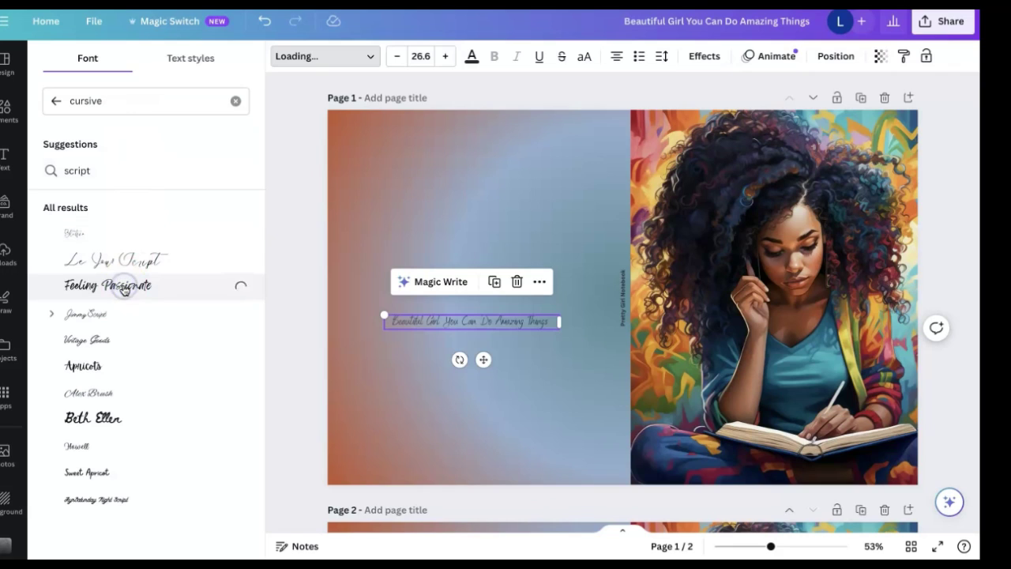
pyautogui.moveTo(562, 347); pyautogui.dragTo(594, 373)
pyautogui.moveTo(532, 352); pyautogui.dragTo(517, 328)
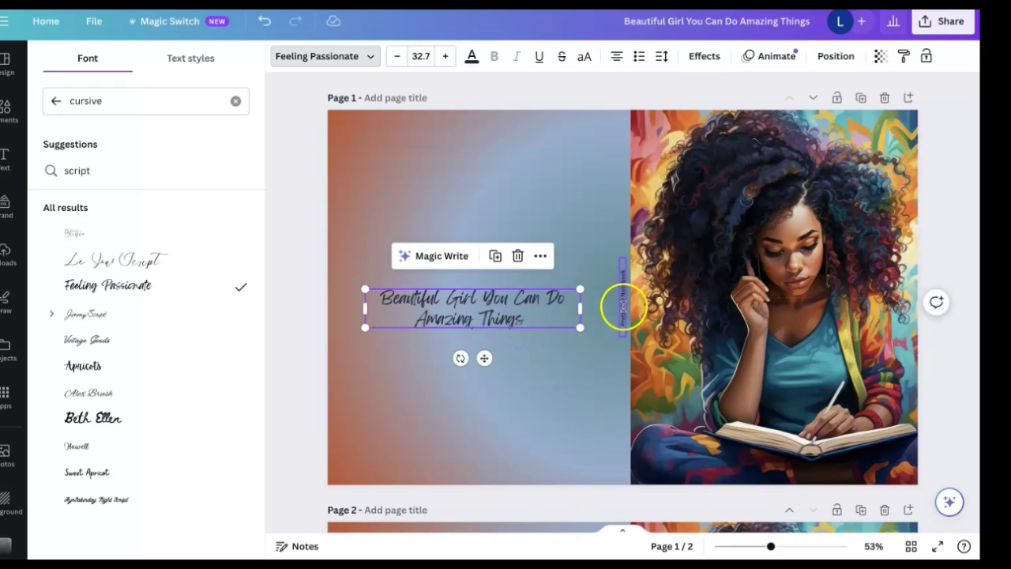
# - Change the color of both the back-cover quote and the spine title to white
pyautogui.click(471, 57)
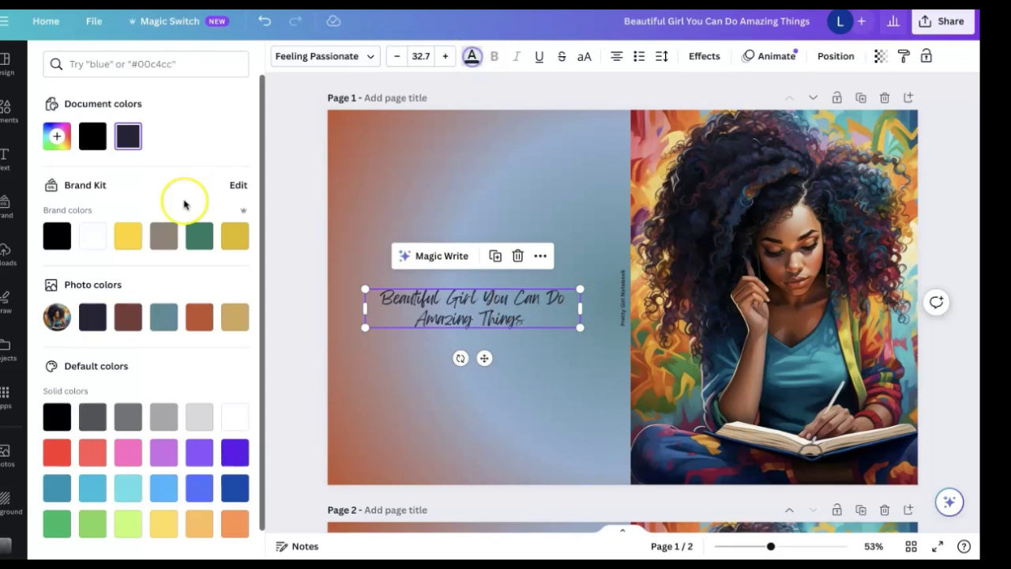
pyautogui.click(91, 238)
pyautogui.click(295, 236)
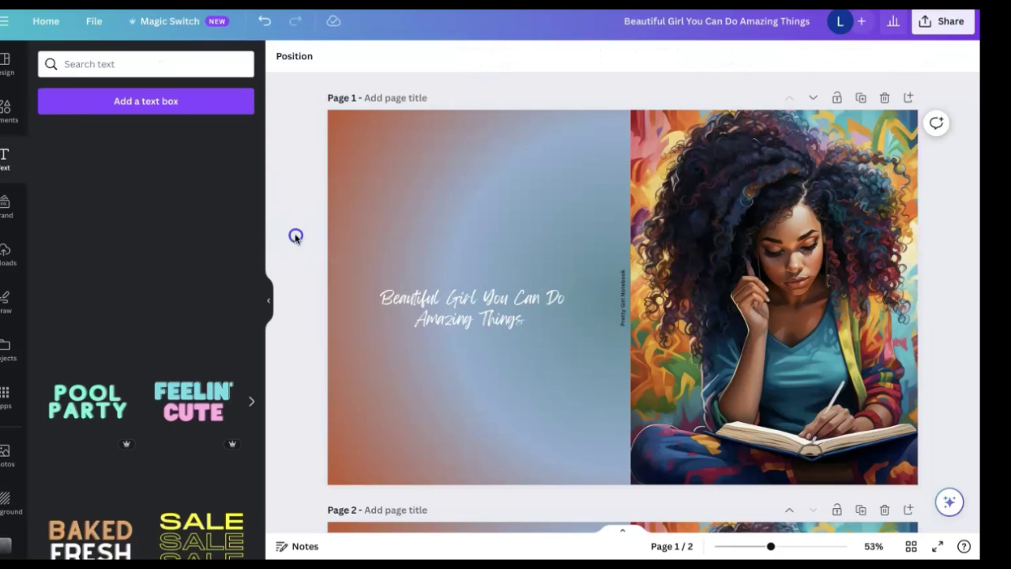
pyautogui.click(619, 294)
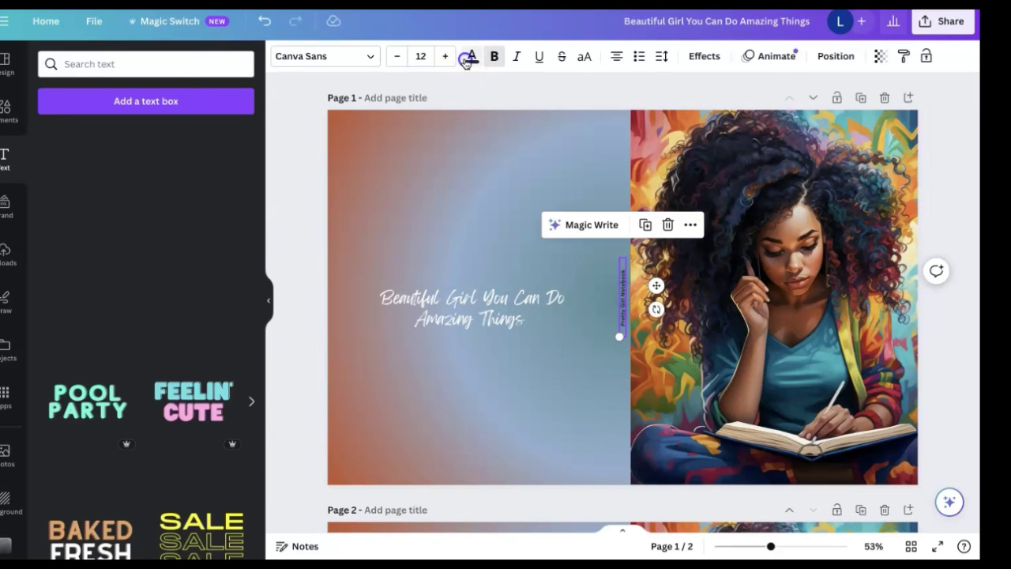
pyautogui.click(469, 58)
pyautogui.click(164, 135)
pyautogui.click(289, 143)
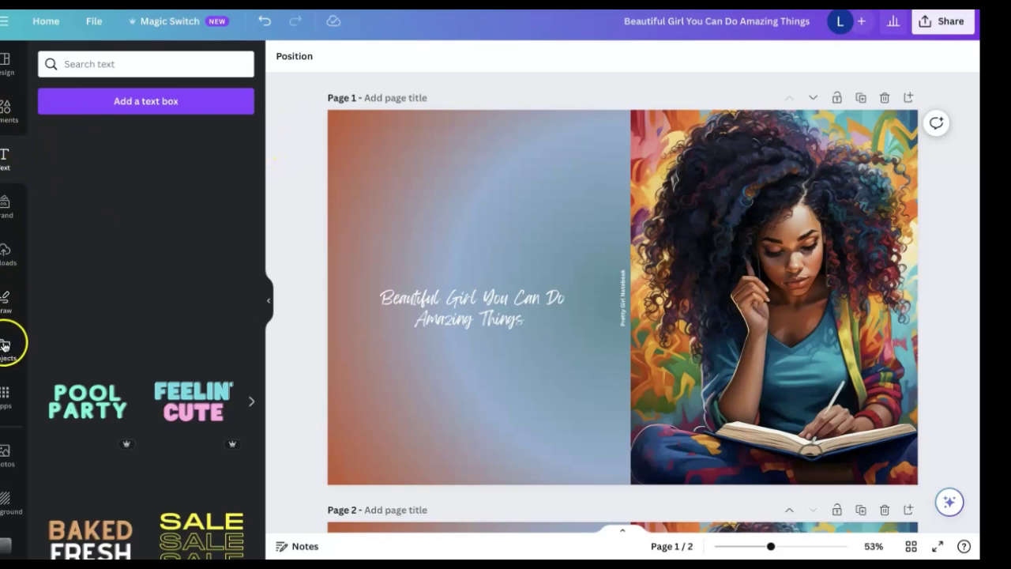
# - Place the uploaded 8.5" x 11" KDP cover template on the first page and scale it to cover the whole page
pyautogui.click(6, 255)
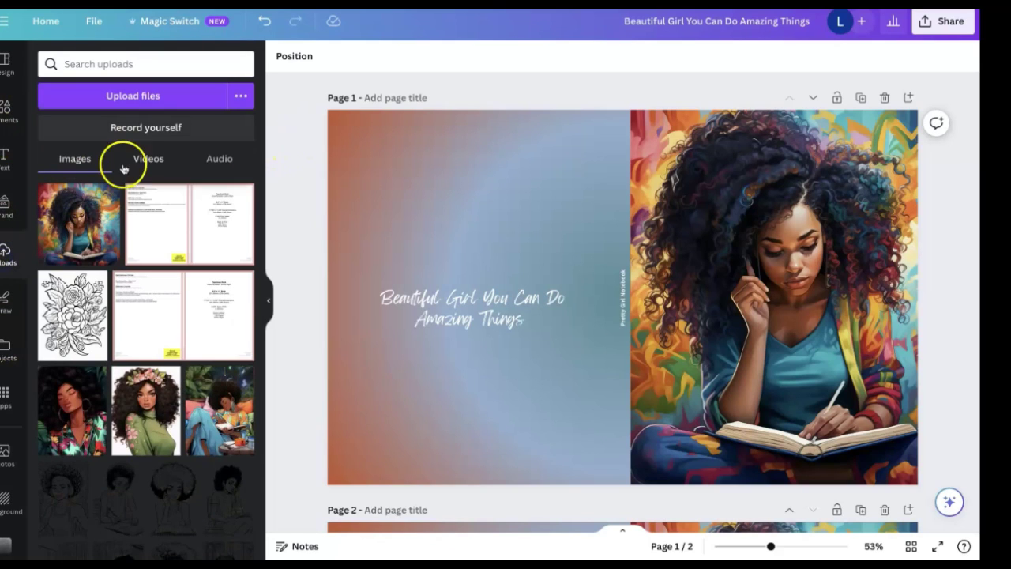
pyautogui.click(162, 224)
pyautogui.moveTo(564, 248); pyautogui.dragTo(514, 204)
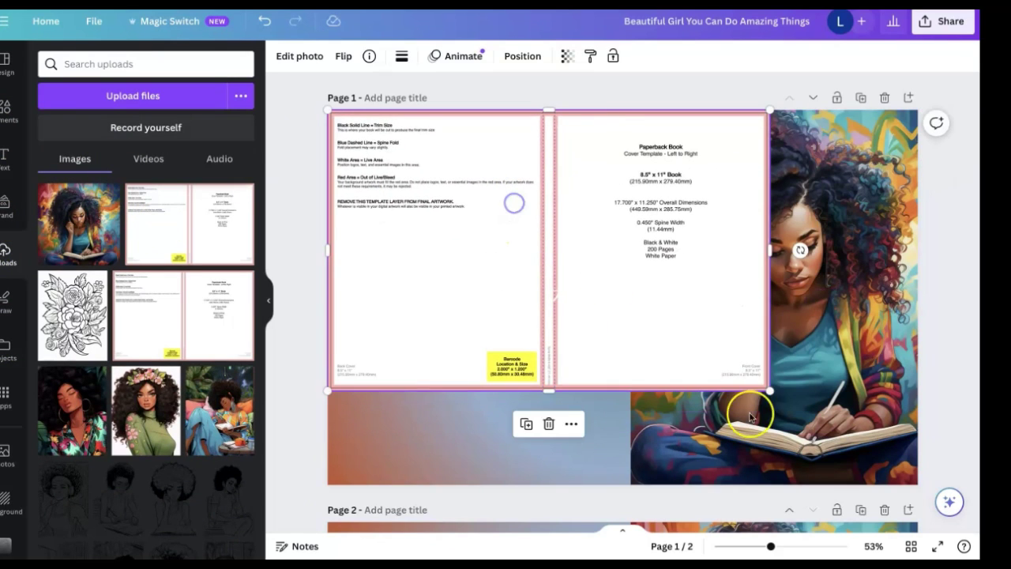
pyautogui.moveTo(771, 392); pyautogui.dragTo(918, 480)
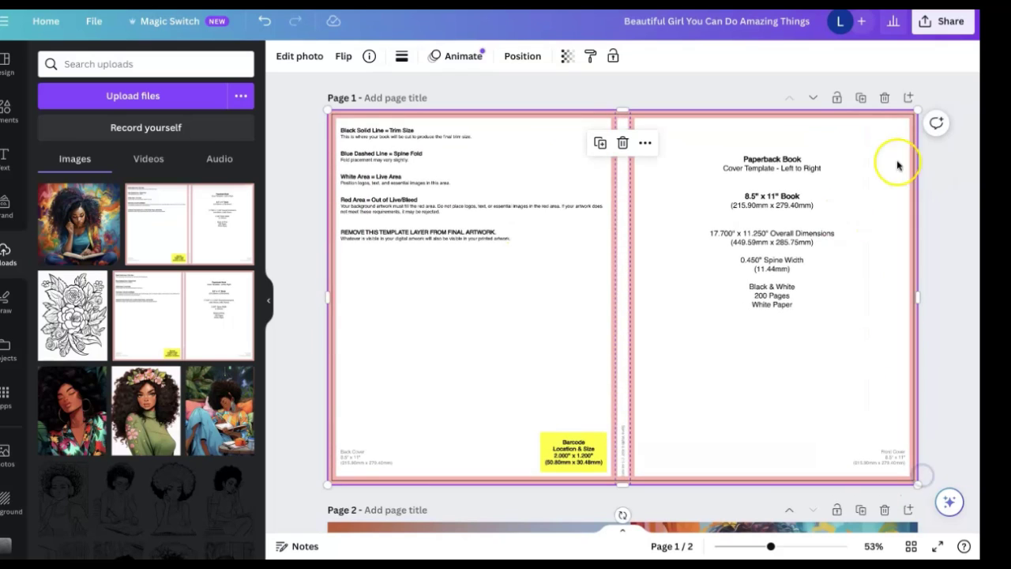
# - Set the template overlay's transparency to 40 to check the text against the guides, and delete the template
pyautogui.click(567, 56)
pyautogui.moveTo(564, 110); pyautogui.dragTo(492, 109)
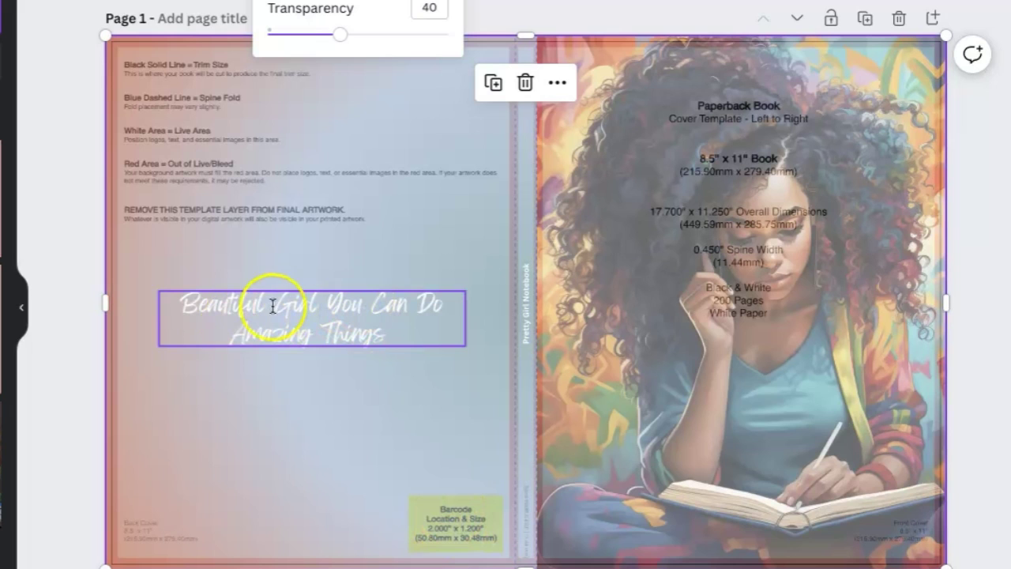
pyautogui.click(199, 76)
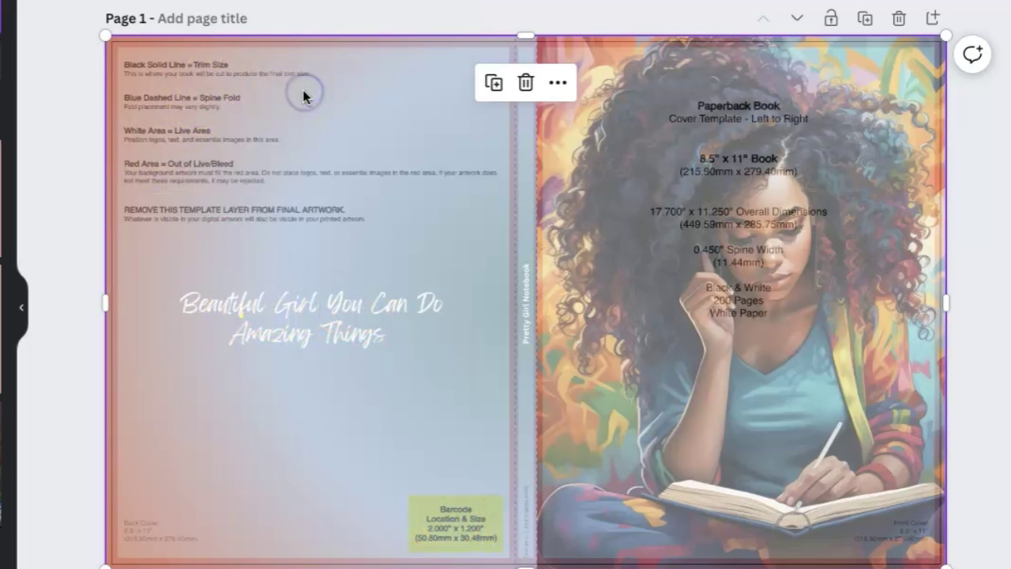
pyautogui.press('Delete')
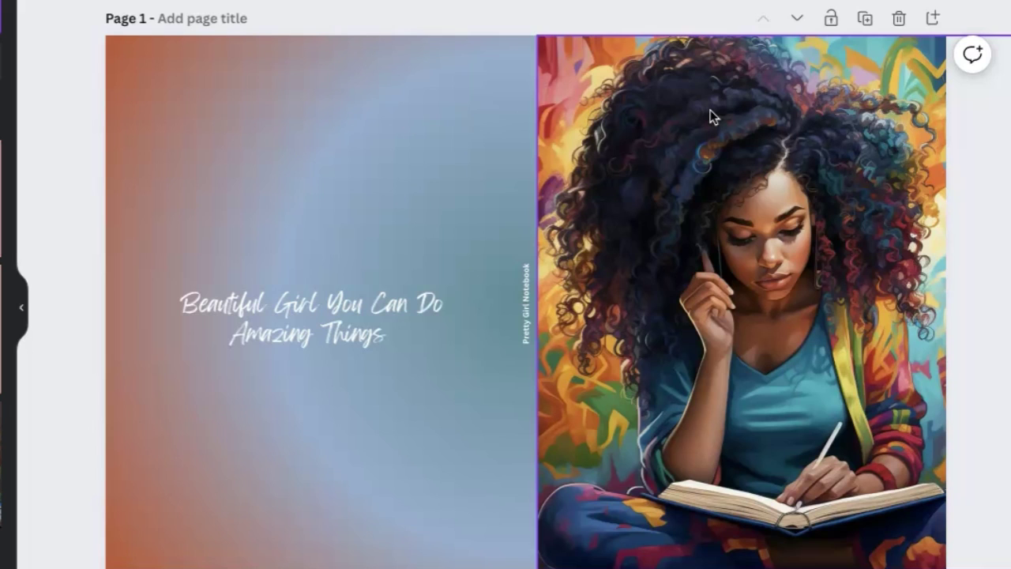
# - Switch to the Book Bag University website and view the KDP PLR Composition Notebook product page among the done-for-you products
pyautogui.click(614, 63)
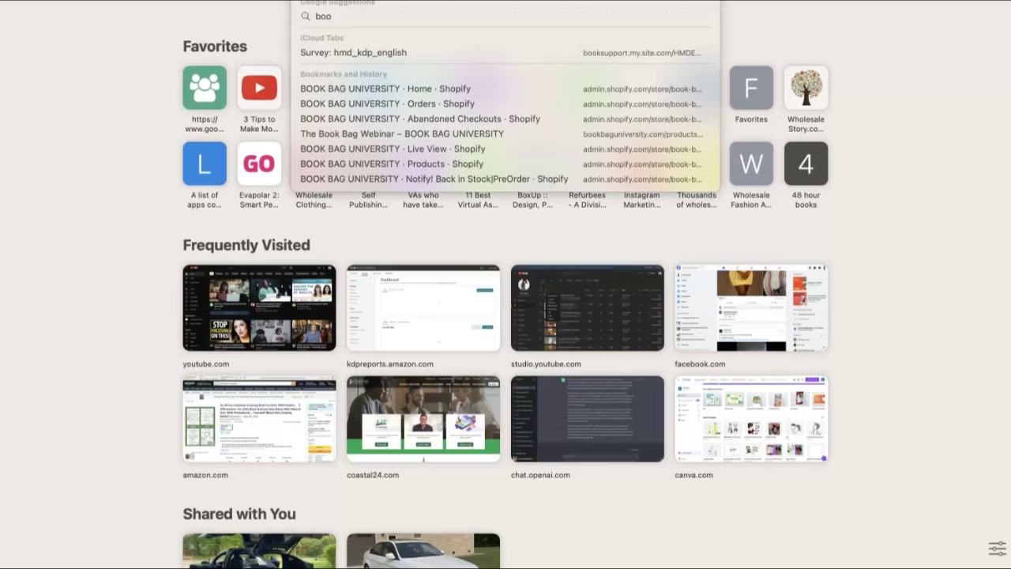
pyautogui.press('Return')
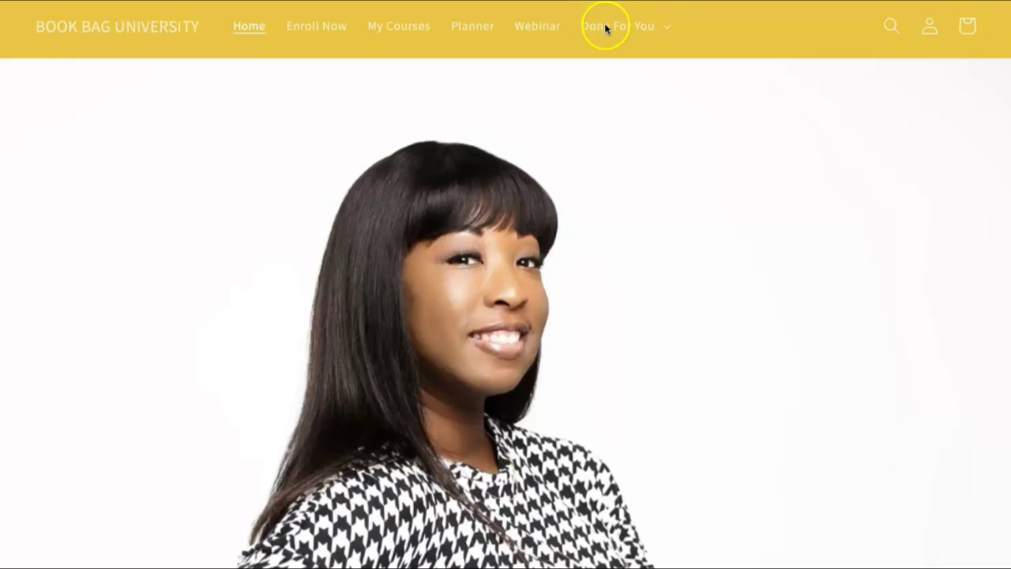
pyautogui.click(610, 26)
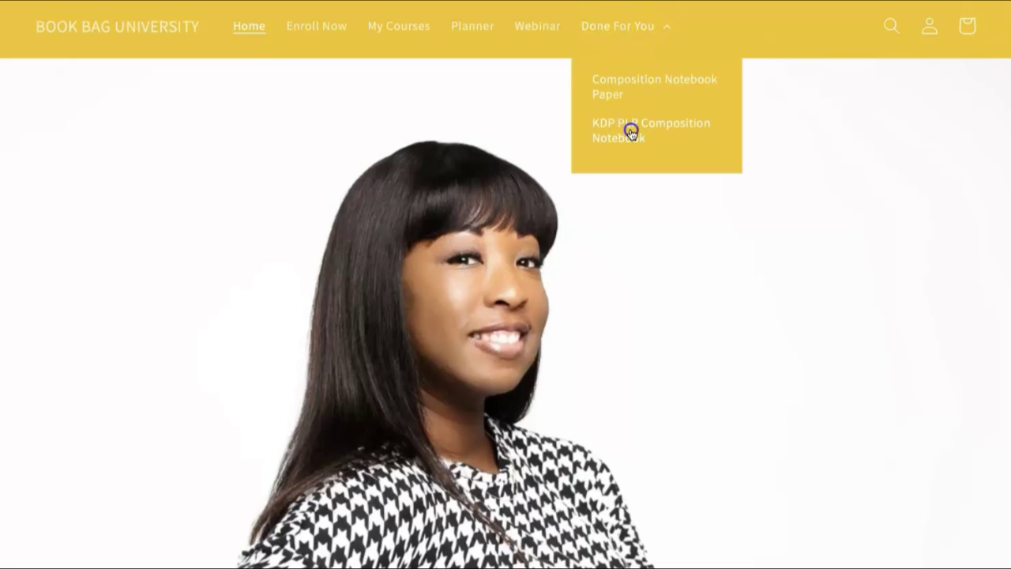
pyautogui.click(632, 132)
pyautogui.scroll(-2, 631, 136)
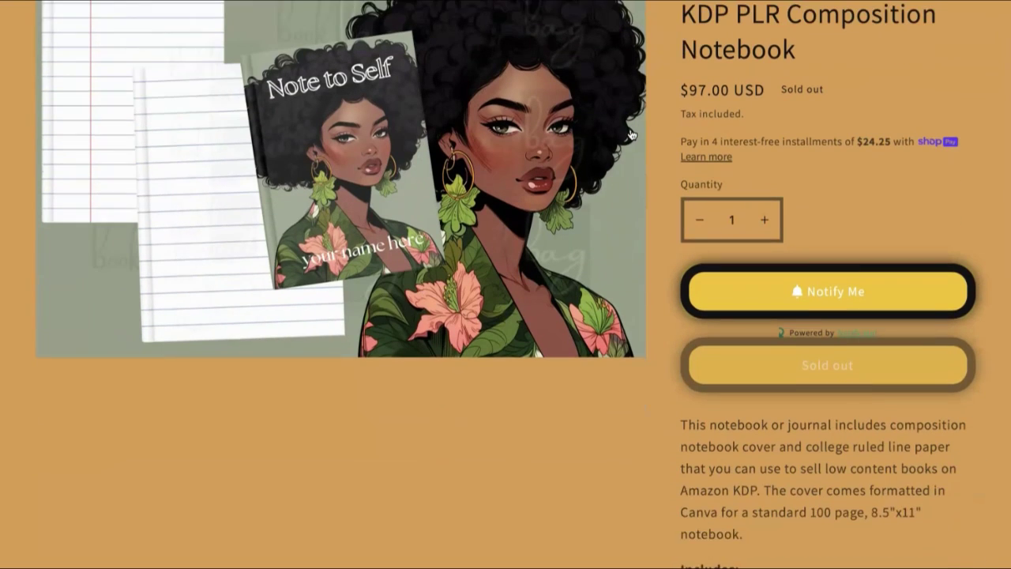
pyautogui.scroll(3, 632, 136)
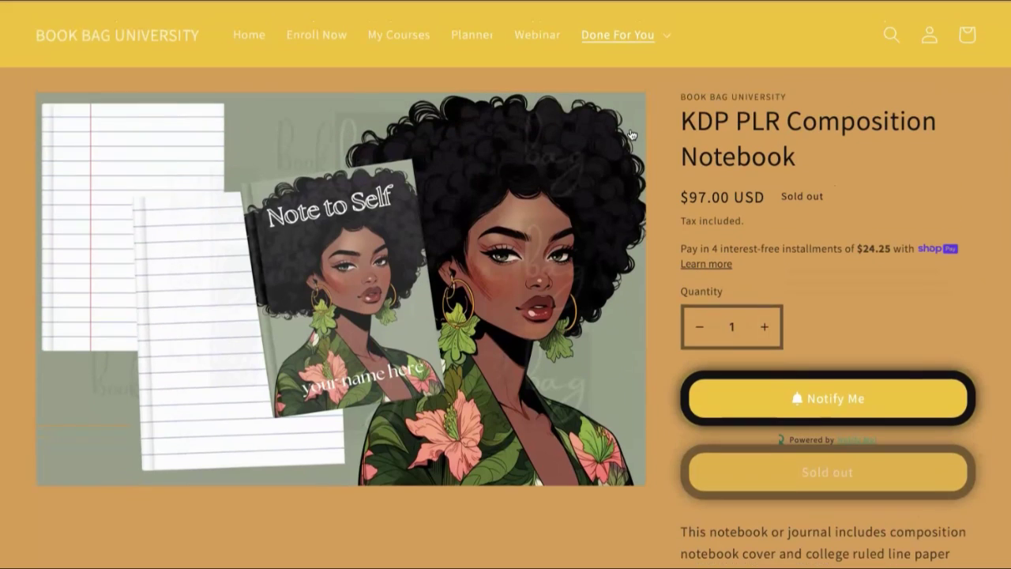
pyautogui.scroll(-1, 632, 136)
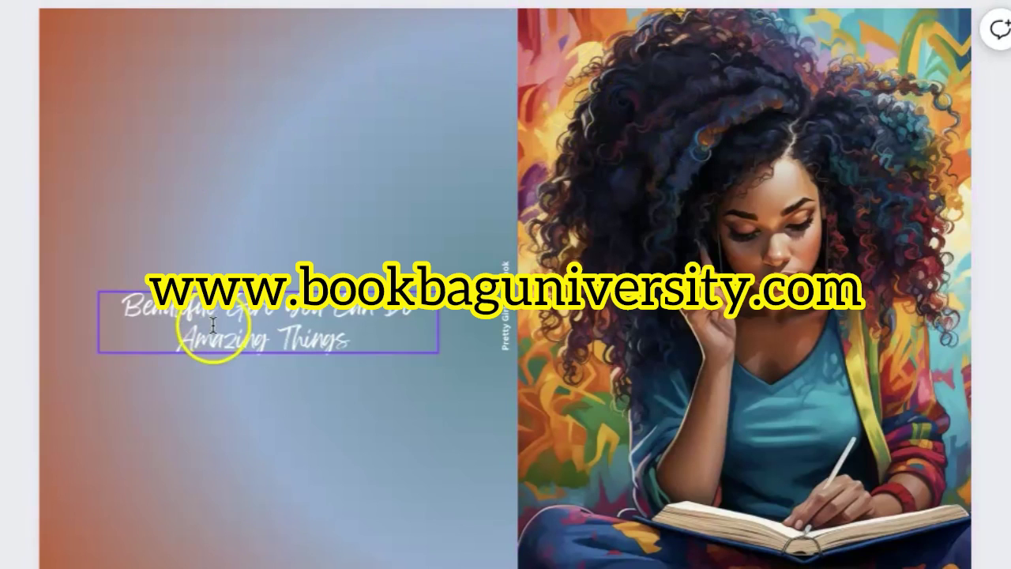
# - Duplicate the spine title and place the copy horizontally, enlarged to headline size, over the hair near the front cover's upper edge
pyautogui.click(254, 345)
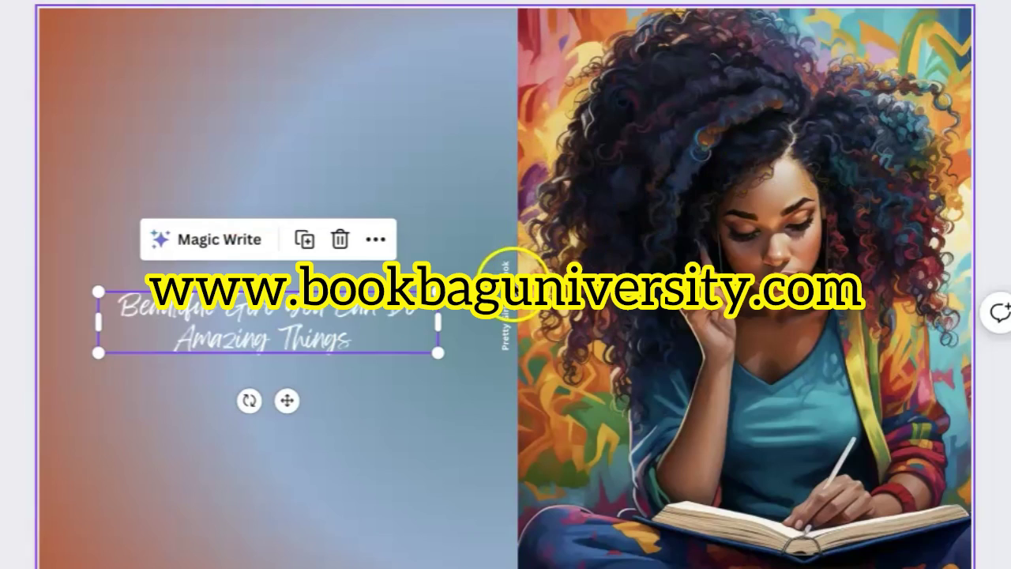
pyautogui.click(505, 287)
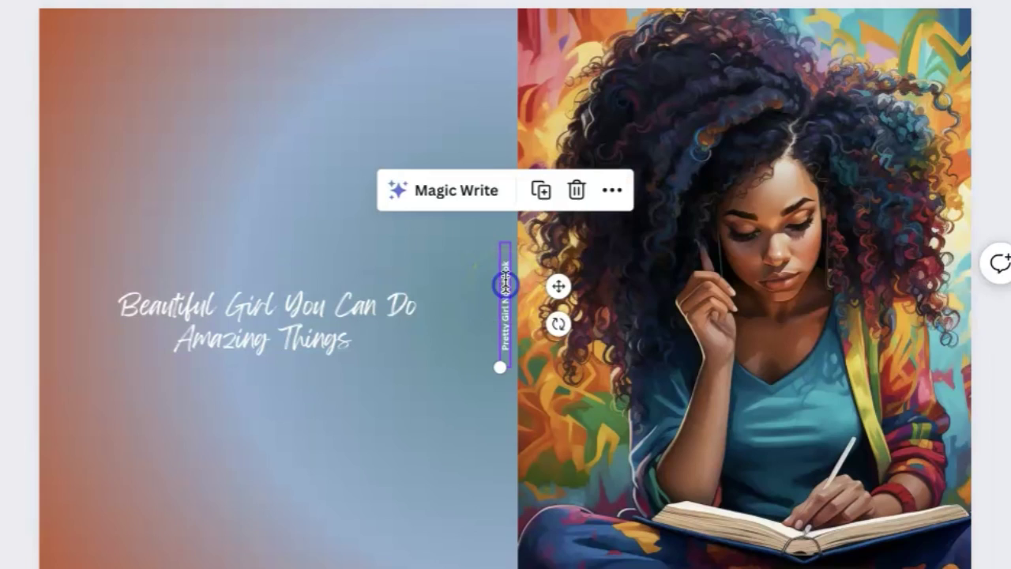
pyautogui.click(542, 190)
pyautogui.moveTo(516, 316); pyautogui.dragTo(729, 193)
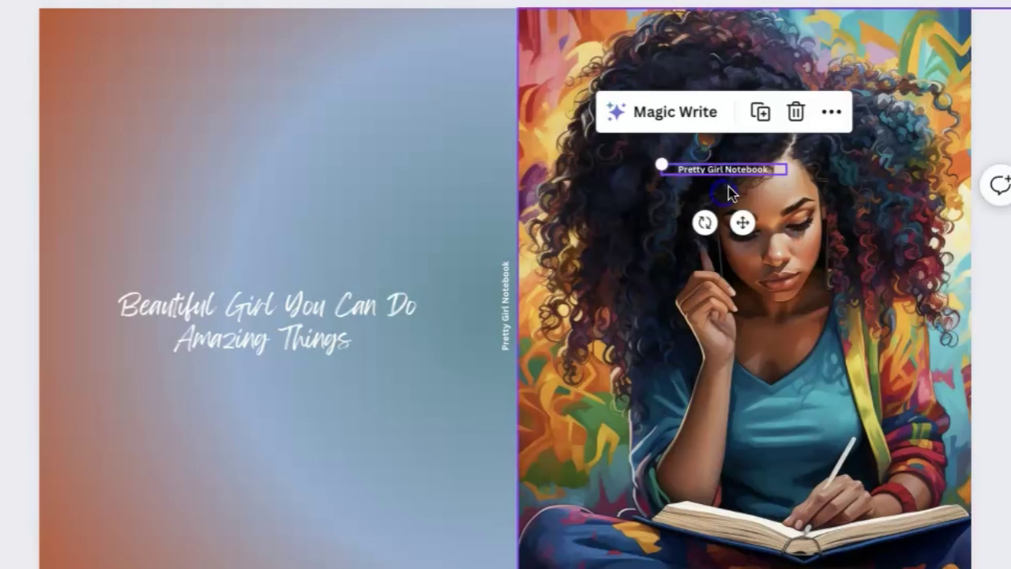
pyautogui.moveTo(662, 164); pyautogui.dragTo(481, 86)
pyautogui.click(661, 155)
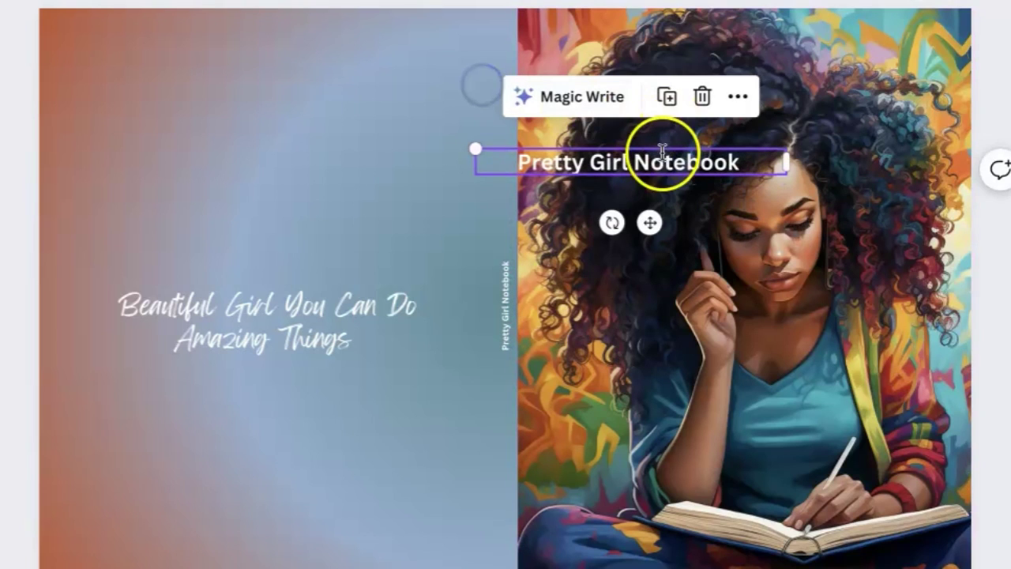
pyautogui.moveTo(662, 164); pyautogui.dragTo(771, 95)
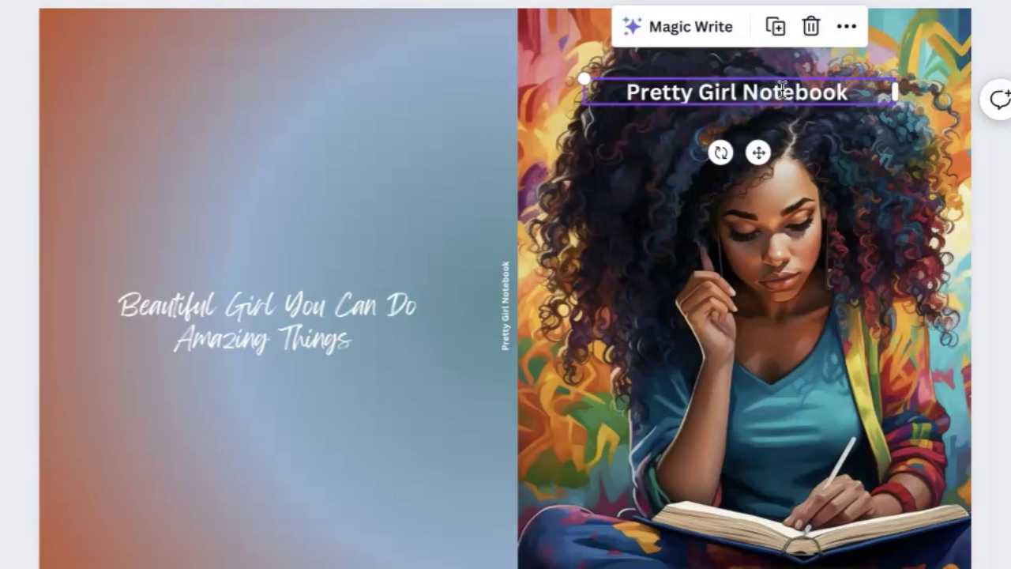
# - Replace the text of the enlarged copy on the front cover with "Your Title"
pyautogui.doubleClick(762, 89)
pyautogui.write('Yo')
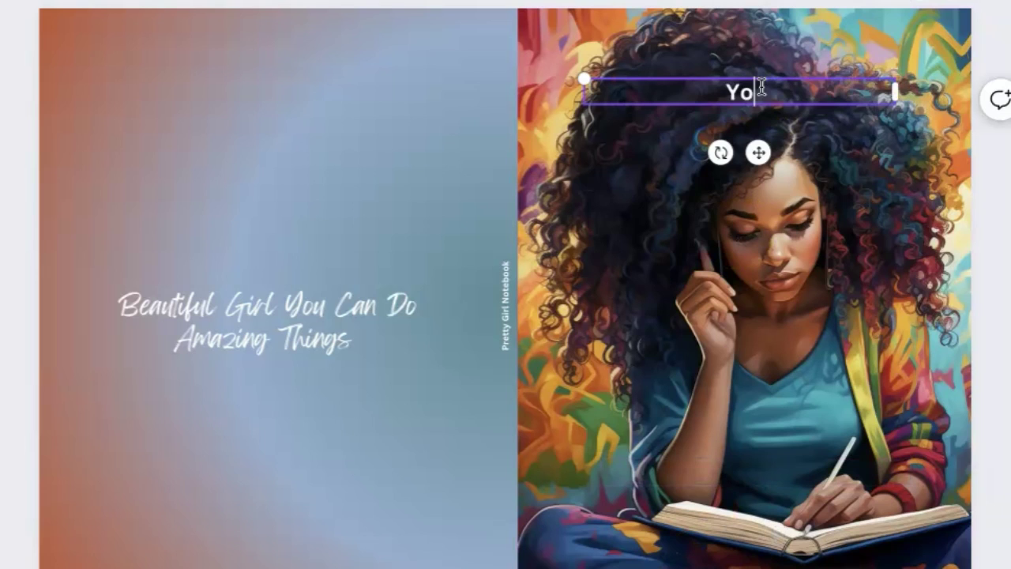
pyautogui.write('ur Title')
# - Place a copy of the front title over the open book and change its text to "your author name here"
pyautogui.moveTo(761, 87); pyautogui.dragTo(774, 500)
pyautogui.doubleClick(774, 501)
pyautogui.write('your')
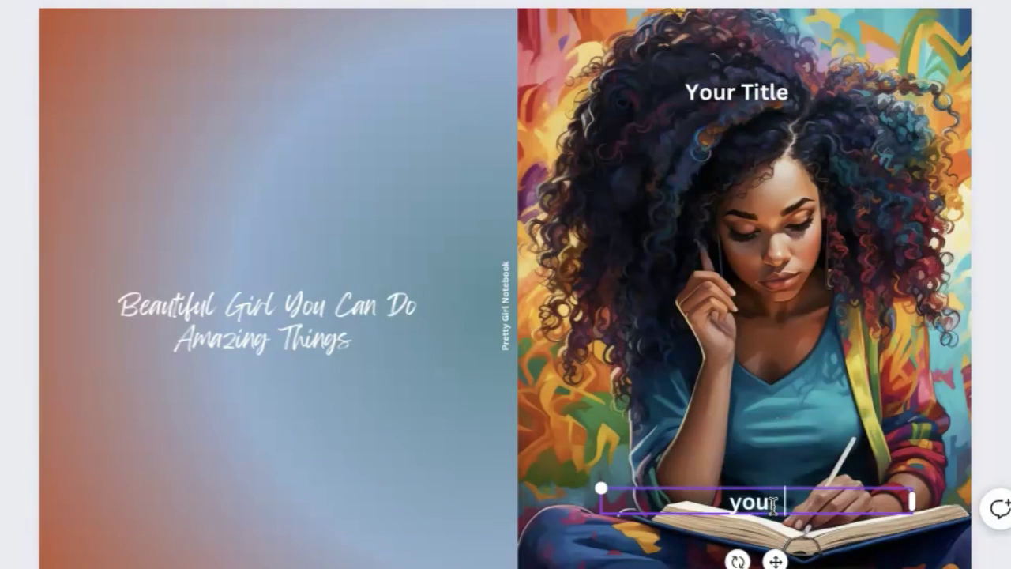
pyautogui.write(' author name here')
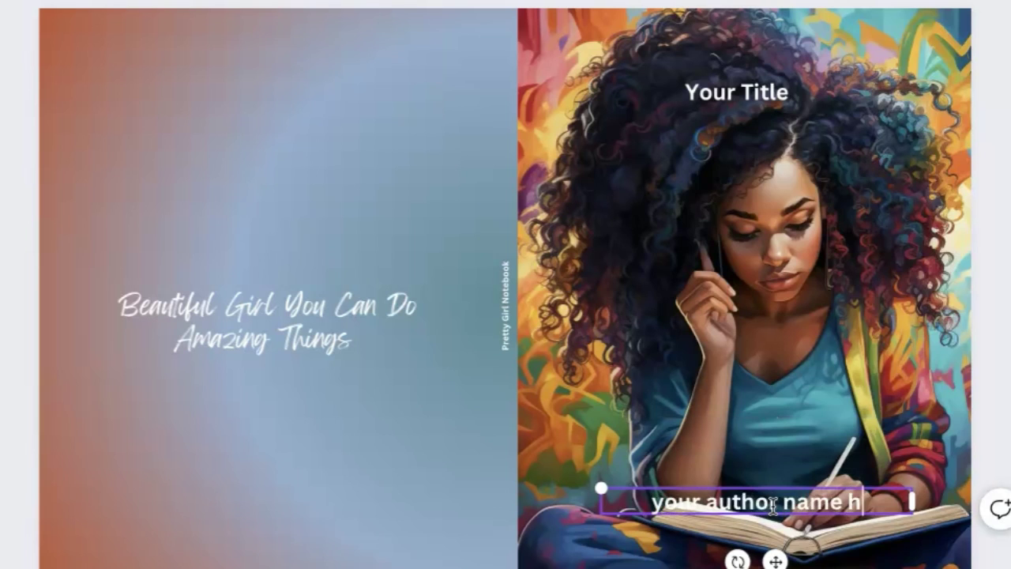
pyautogui.click(993, 406)
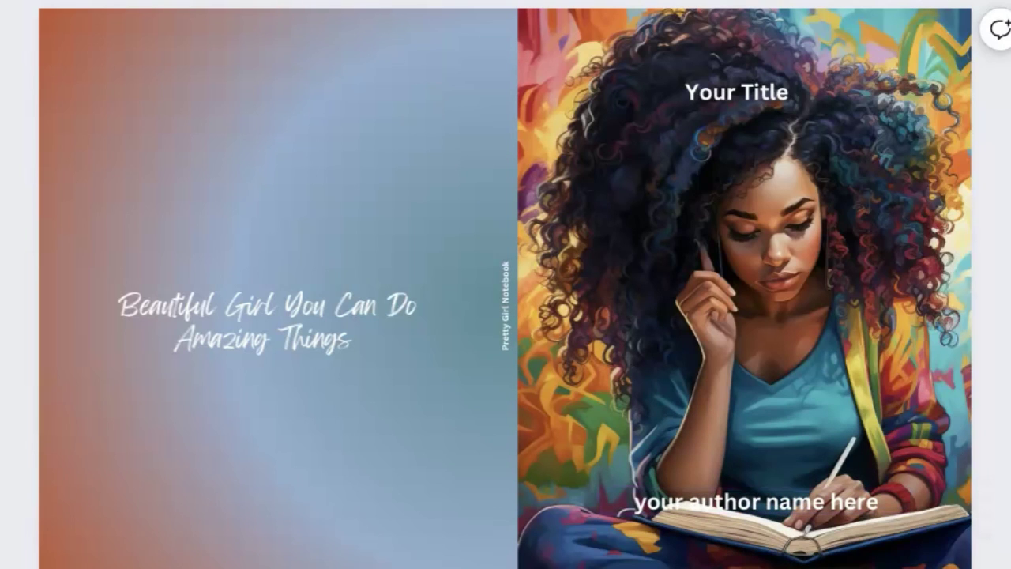
# - Delete the "Your Title" and "your author name here" placeholder texts from the front cover
pyautogui.click(763, 90)
pyautogui.press('Delete')
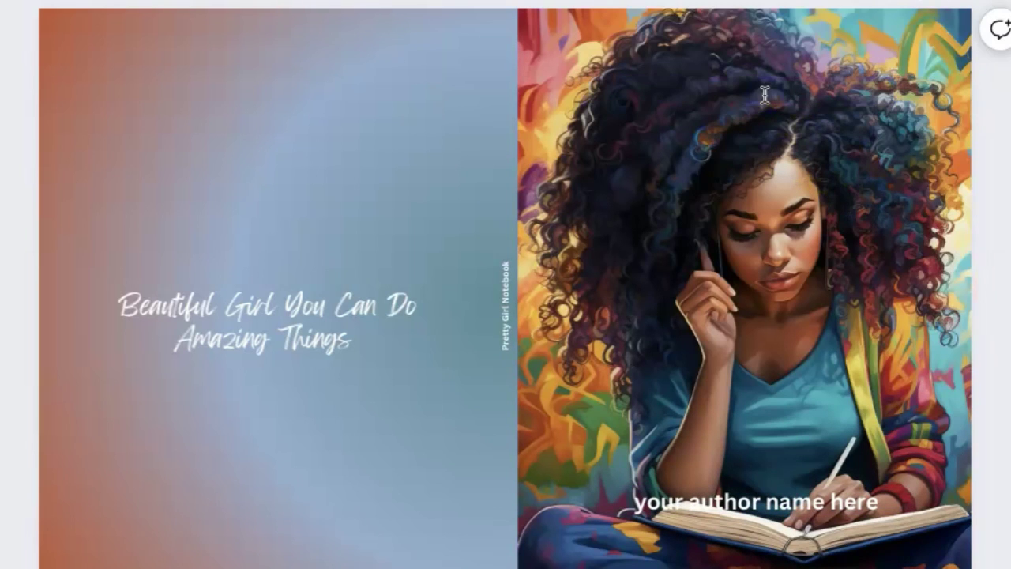
pyautogui.click(755, 500)
pyautogui.press('Delete')
pyautogui.click(135, 267)
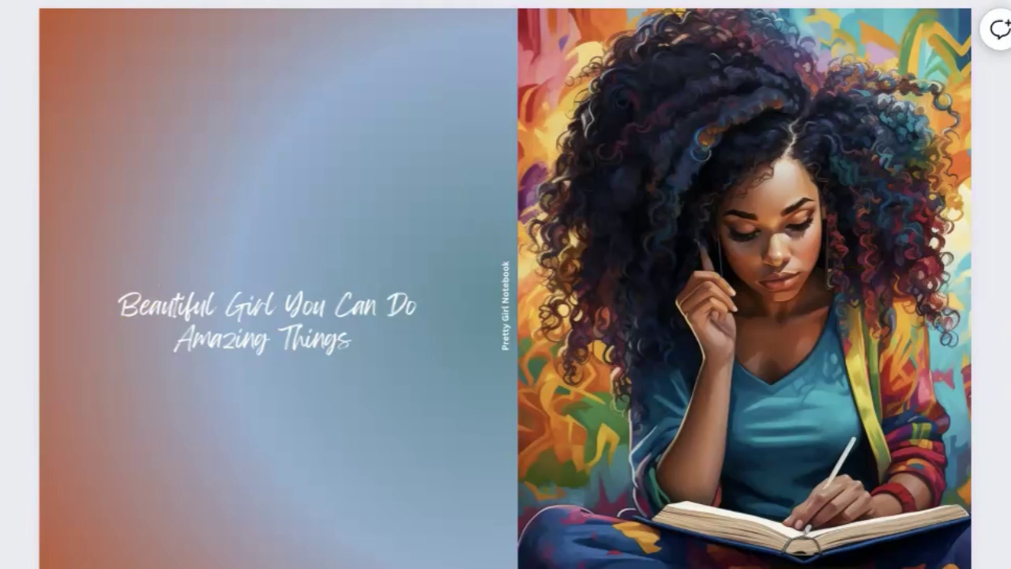